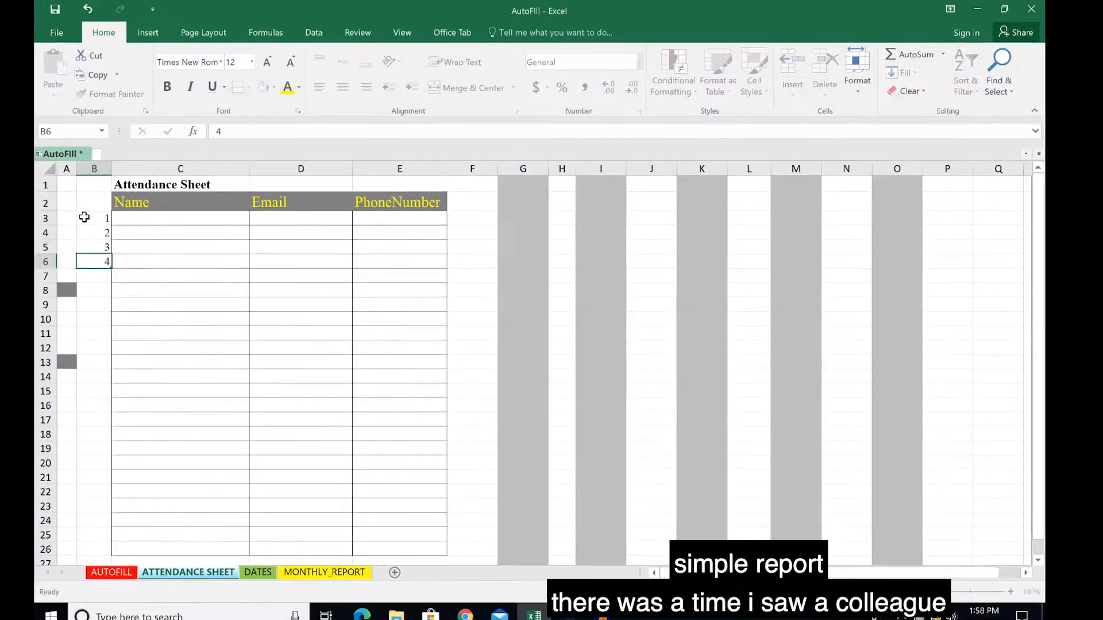
- Number the attendance rows by entering 5, 6, 7, 8 and 9 in cells B7 to B11
key("Down")
type("5")
key("Return")
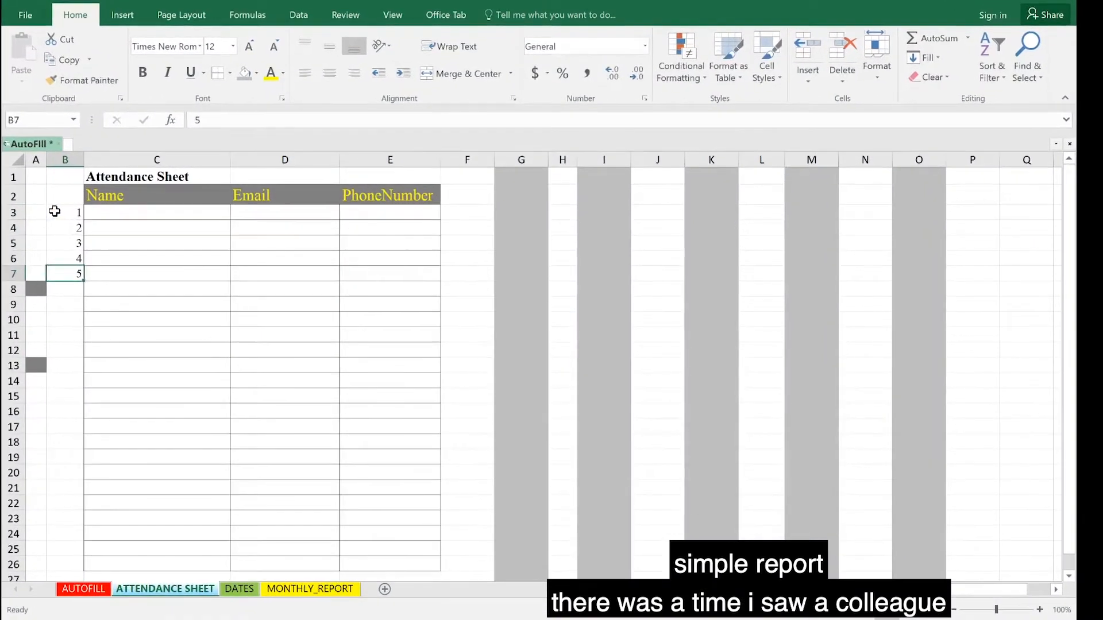
key("Down")
type("6")
key("Return")
key("Down")
type("7")
key("Return")
key("Down")
type("8")
key("Return")
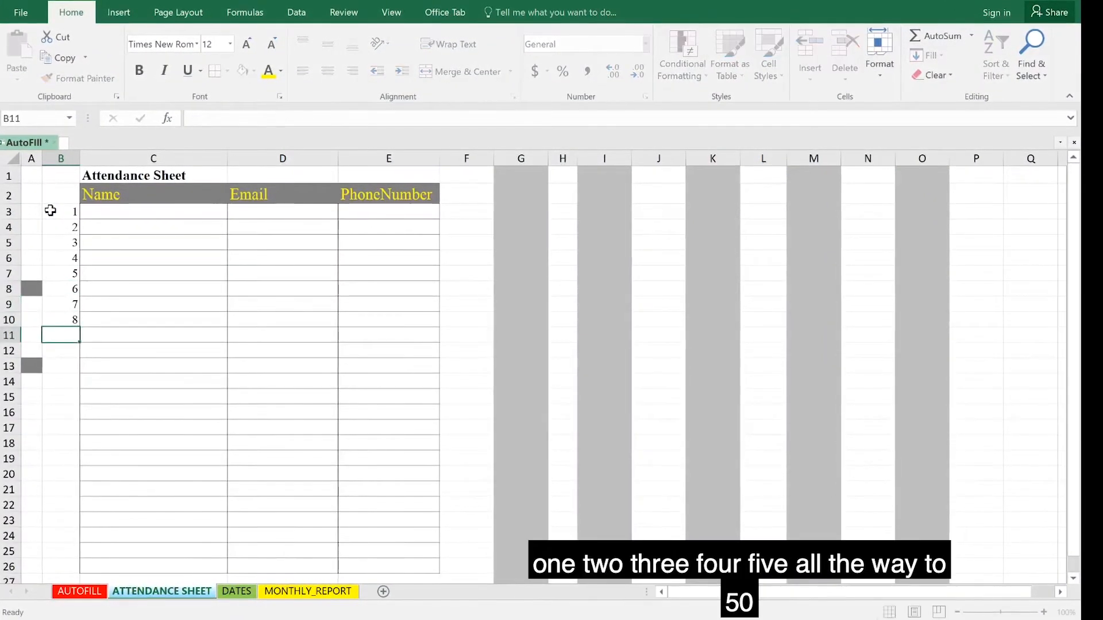
type("9")
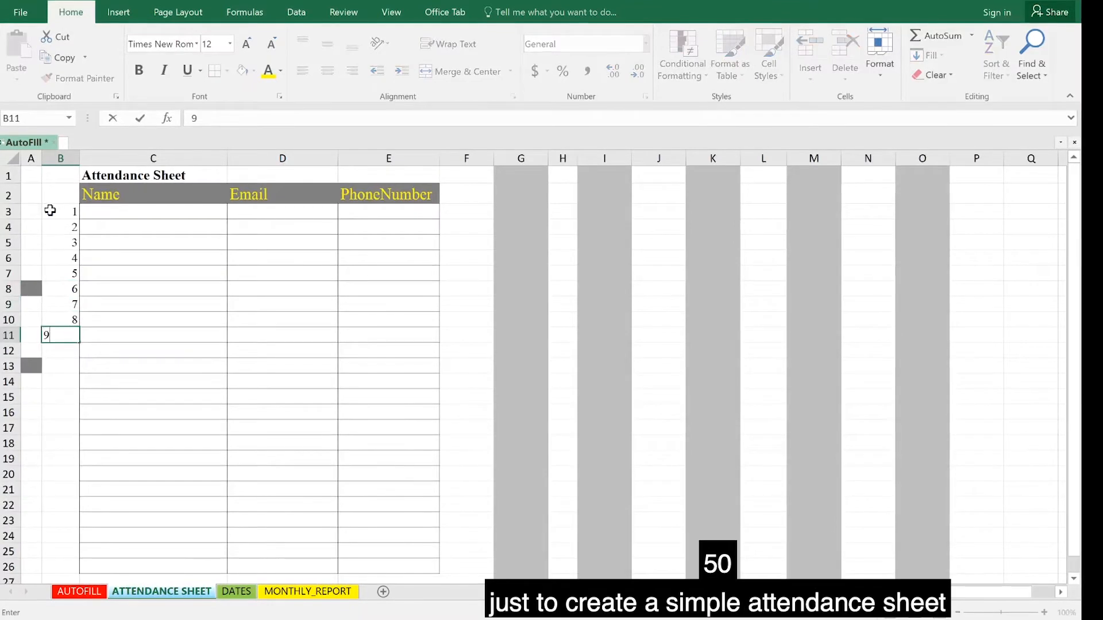
- Enter Monday in G2 and autofill the days of the week down to G8
left_click(520, 196)
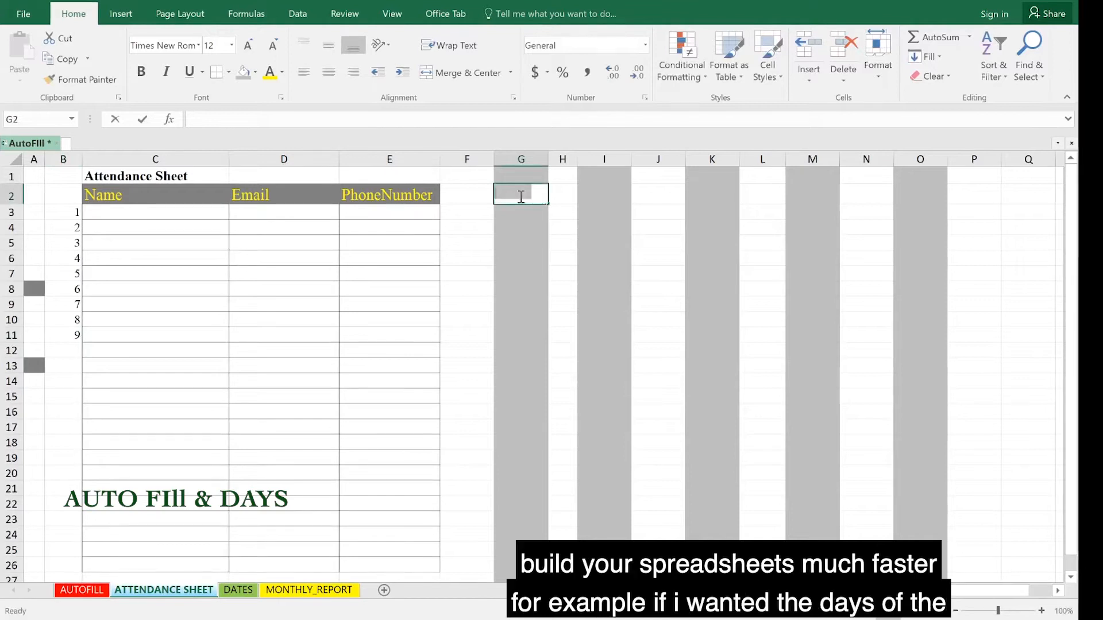
type("Monday")
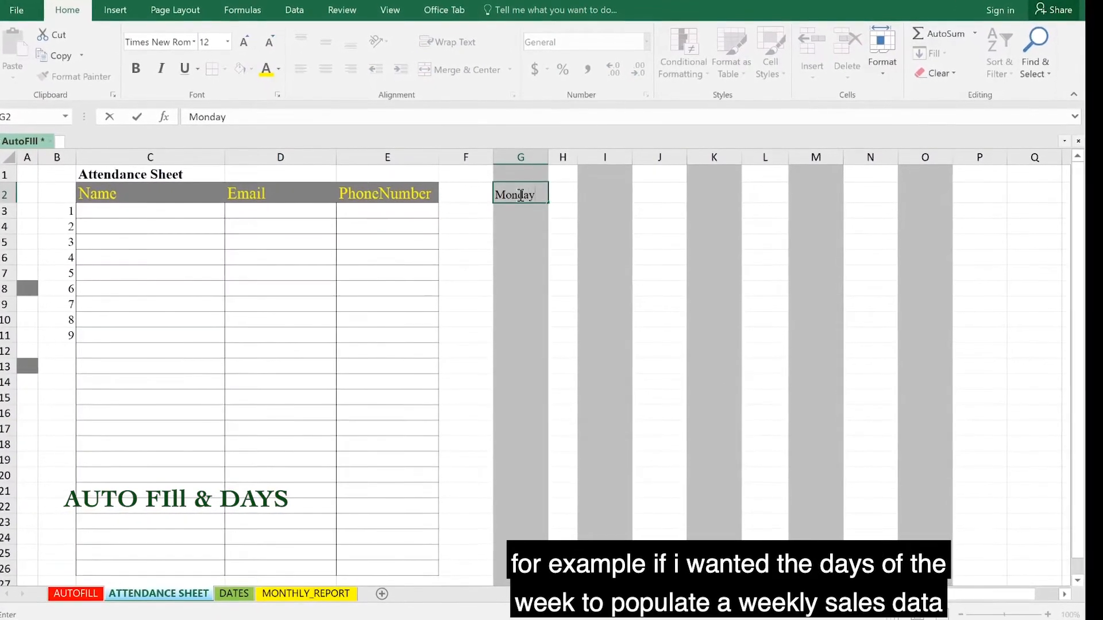
key("ctrl+Return")
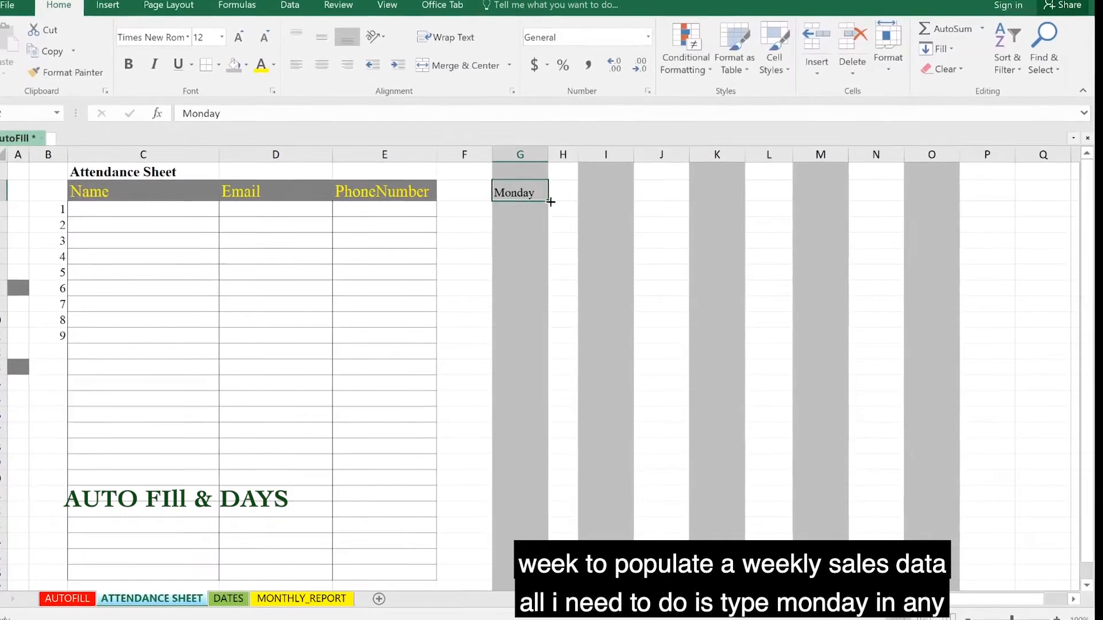
left_click_drag(549, 207, 543, 290)
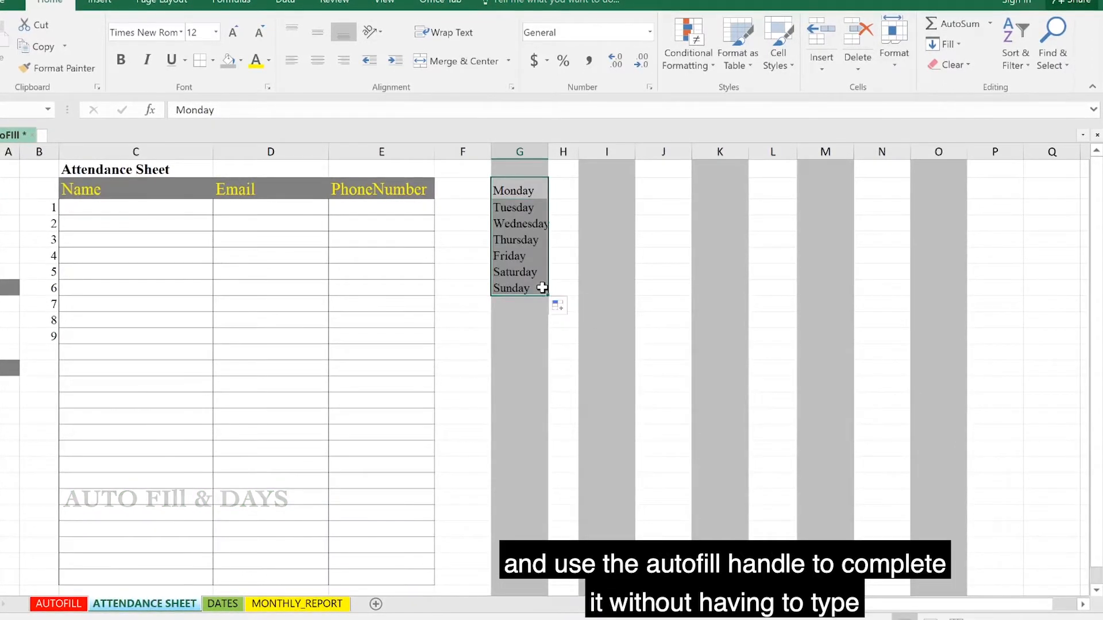
- Enter Mon in I2 and autofill the abbreviated weekdays down to I8
left_click(599, 193)
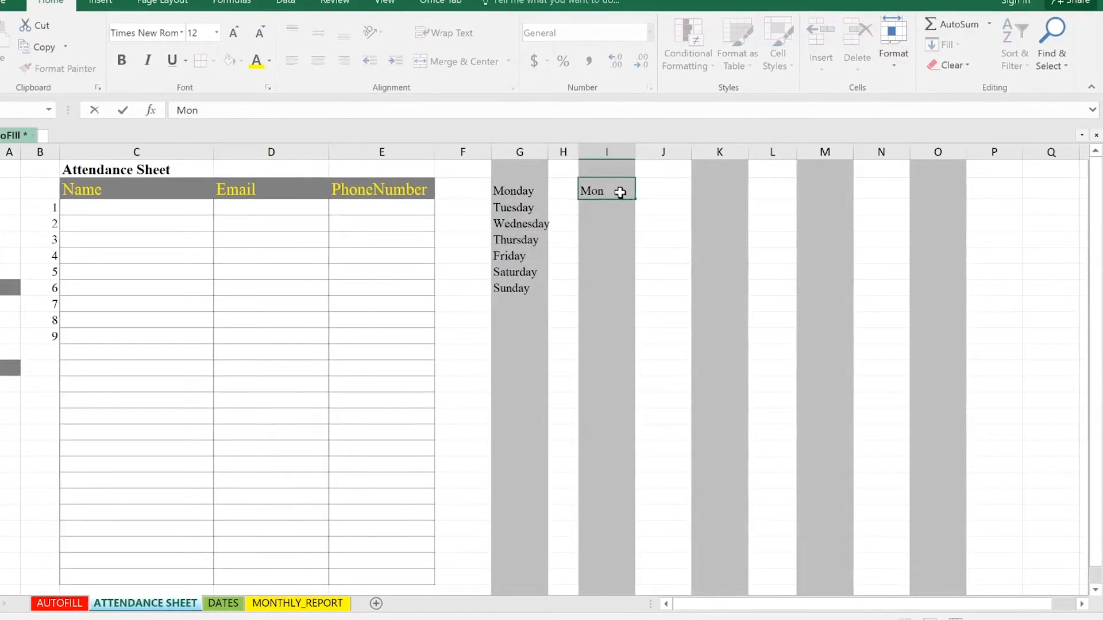
key("Return")
left_click(623, 192)
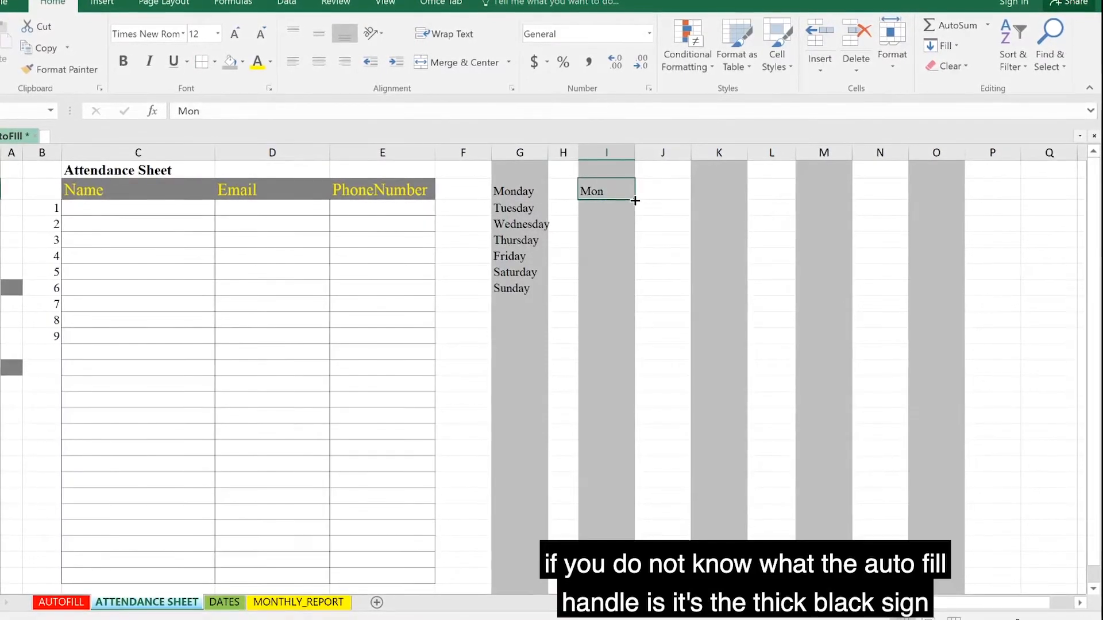
left_click_drag(635, 200, 624, 295)
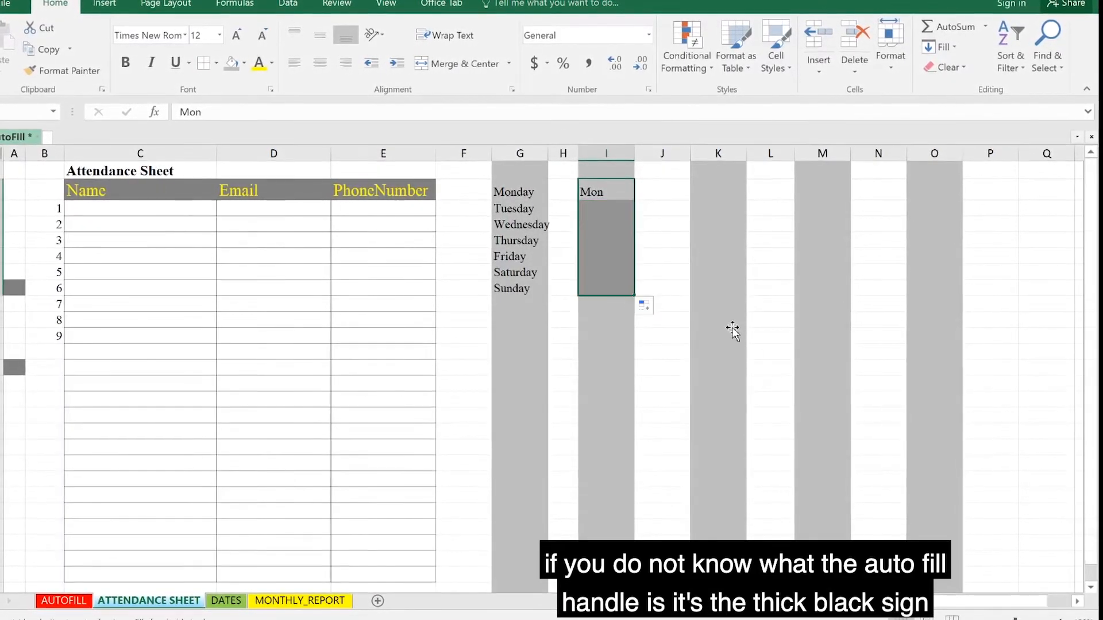
- Enter January in K2 and Jan in M2, autofilling each month series down to row 13
left_click(720, 191)
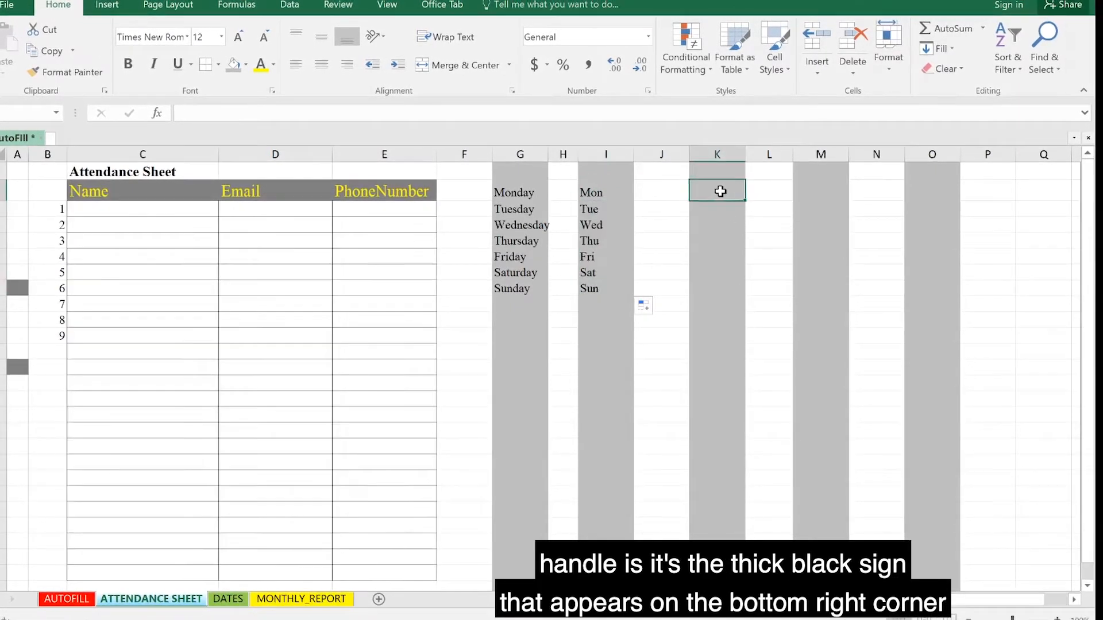
type("January")
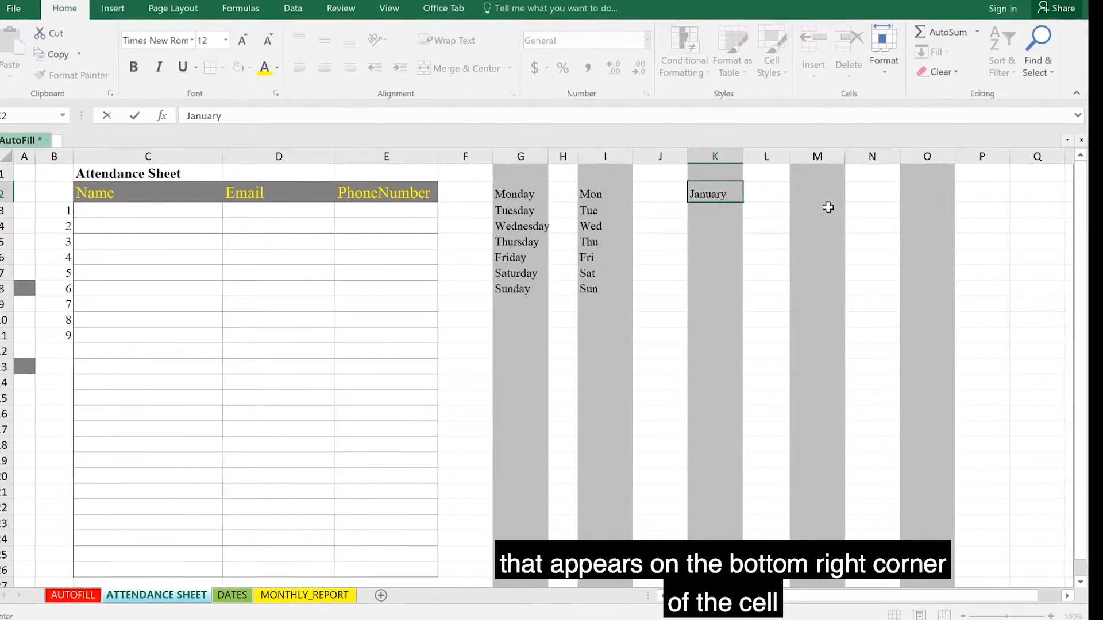
key("Return")
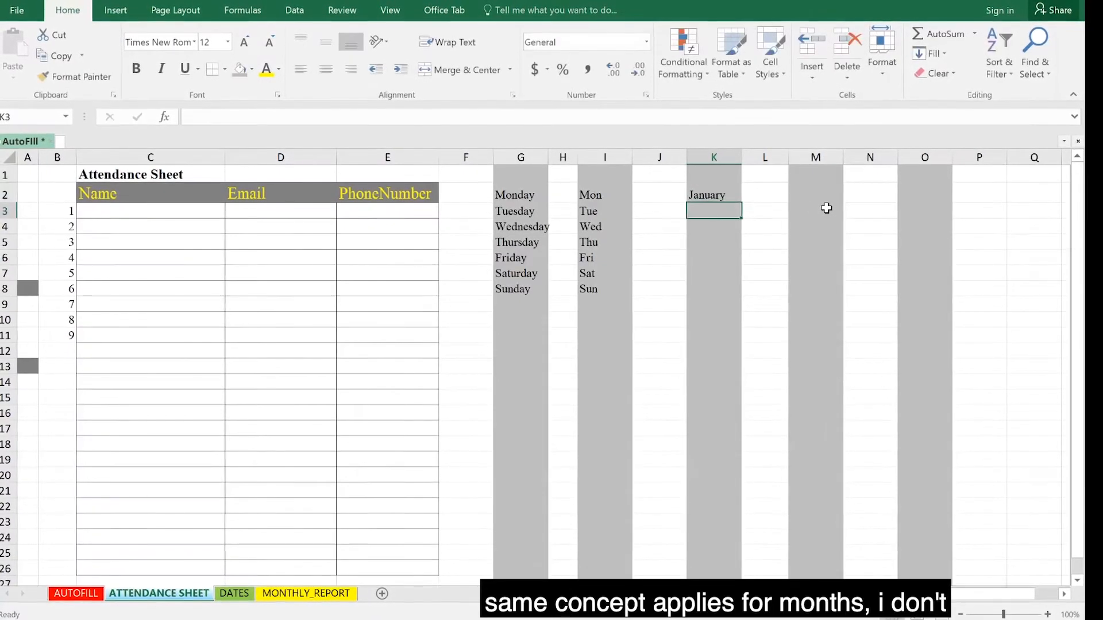
left_click(729, 196)
left_click_drag(744, 204, 731, 373)
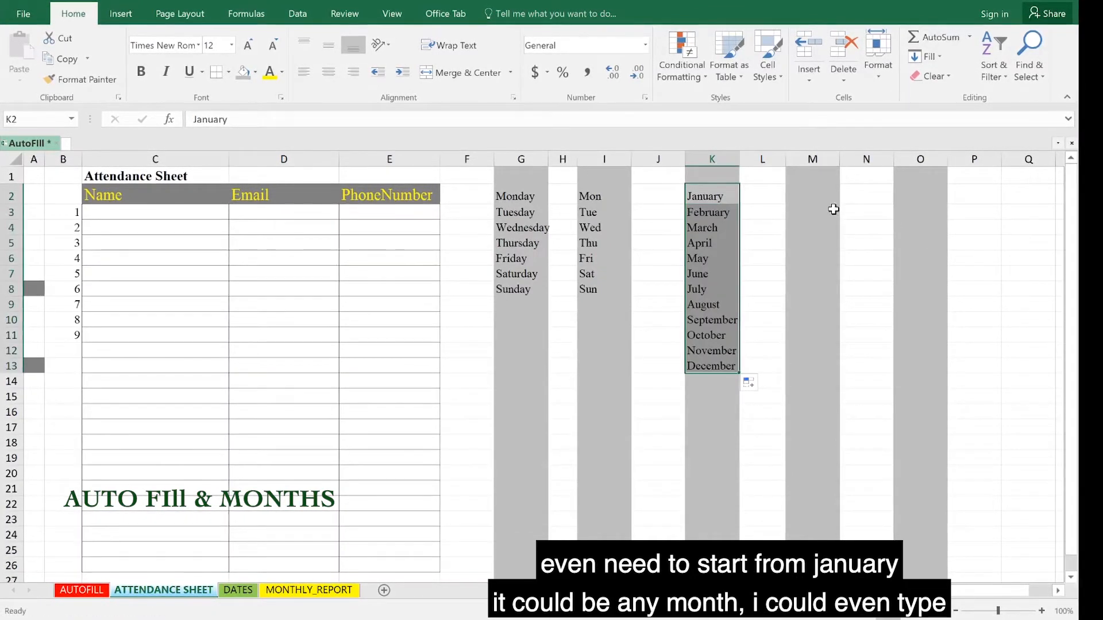
left_click(812, 195)
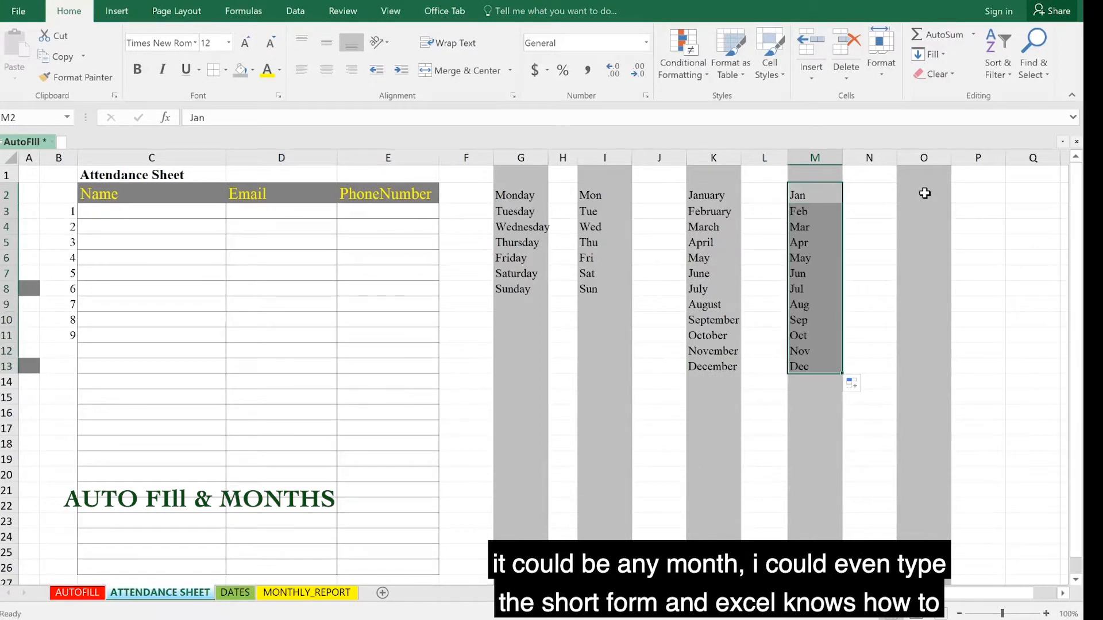
- Enter march in O2 and autofill the following months down to O13
left_click(924, 194)
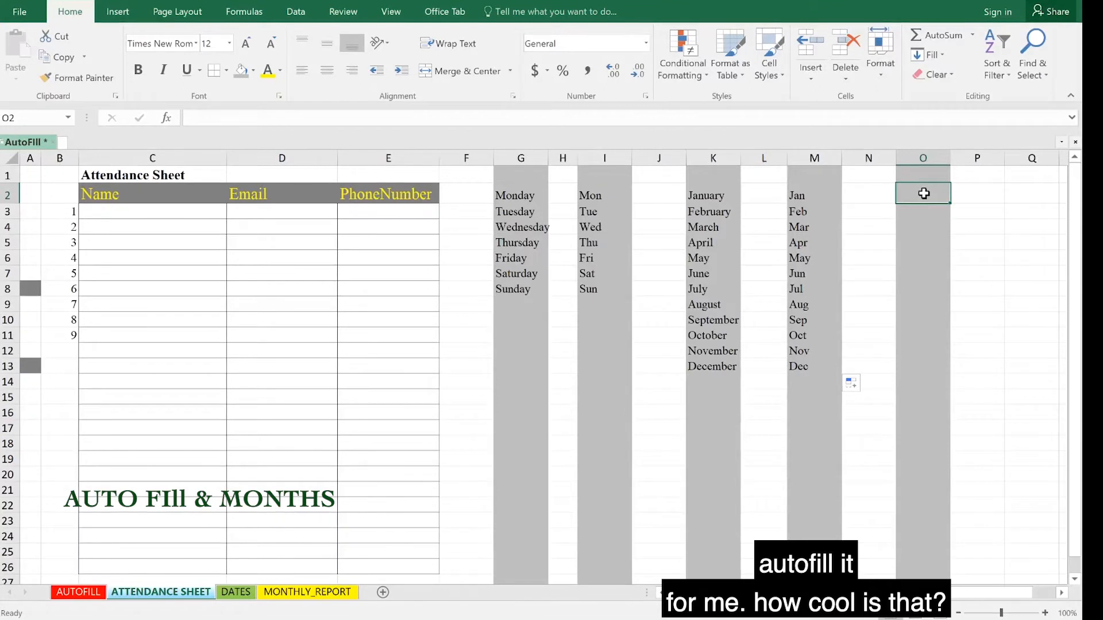
type("m")
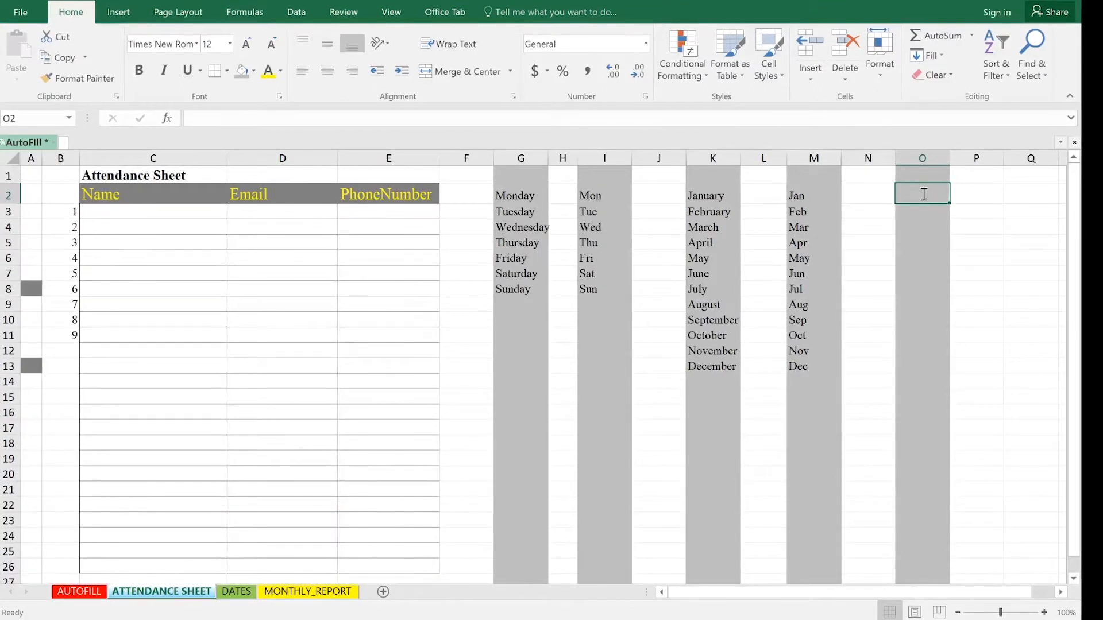
type("ar")
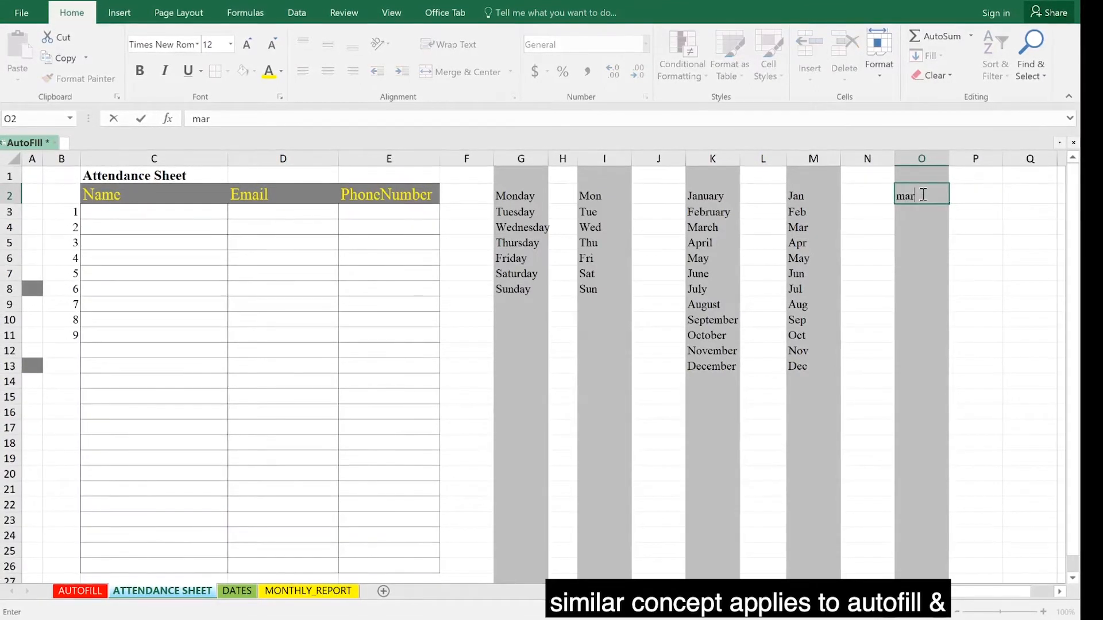
type("ch")
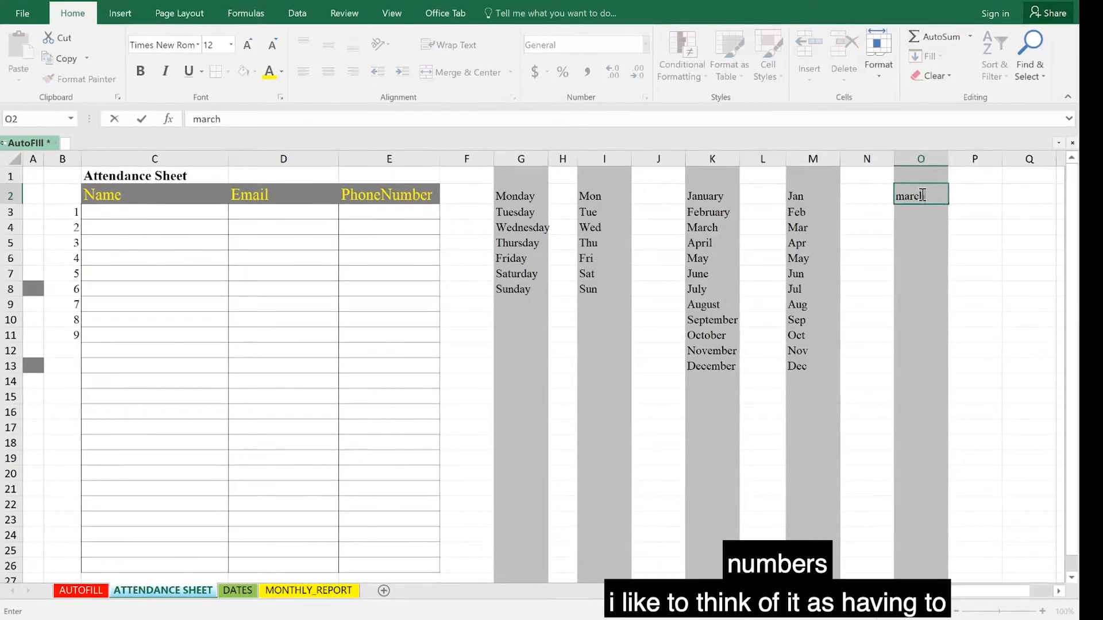
key("Return")
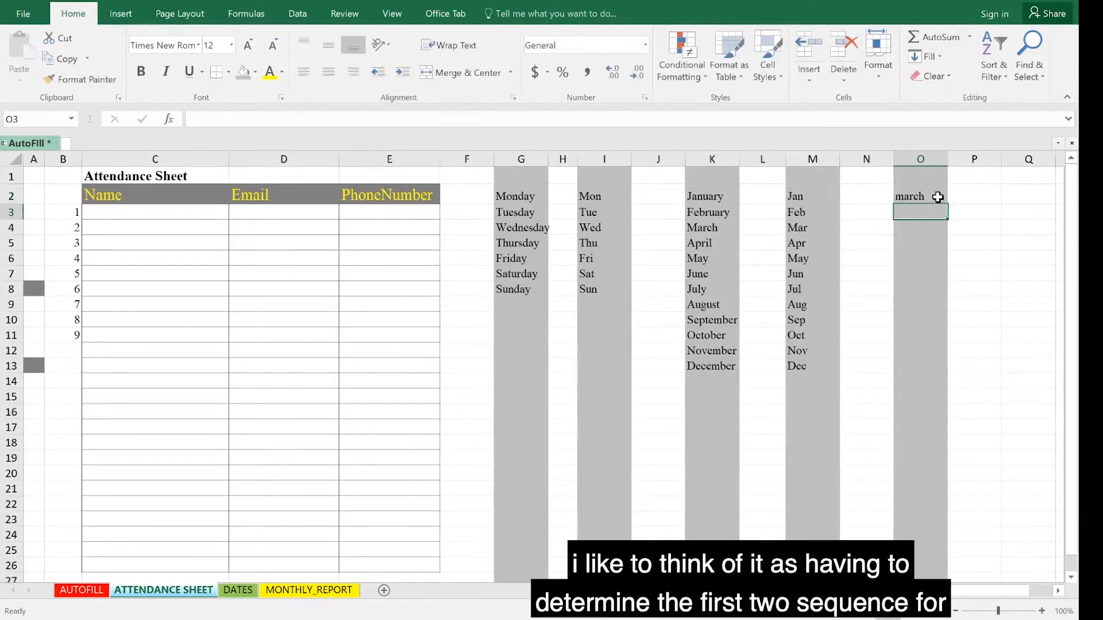
left_click(937, 196)
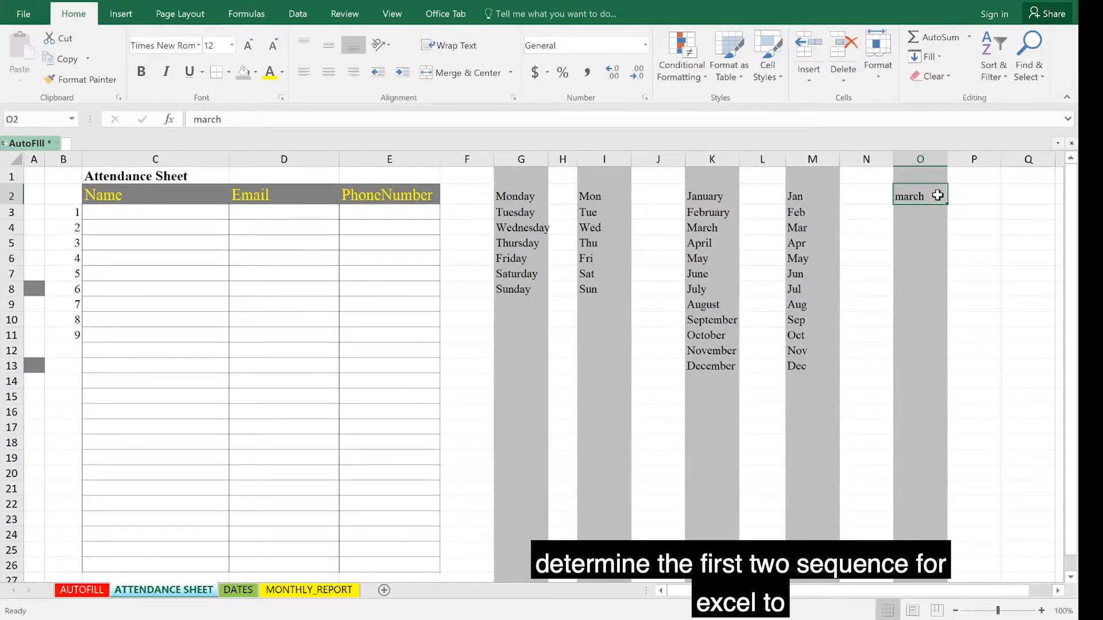
left_click_drag(941, 200, 923, 370)
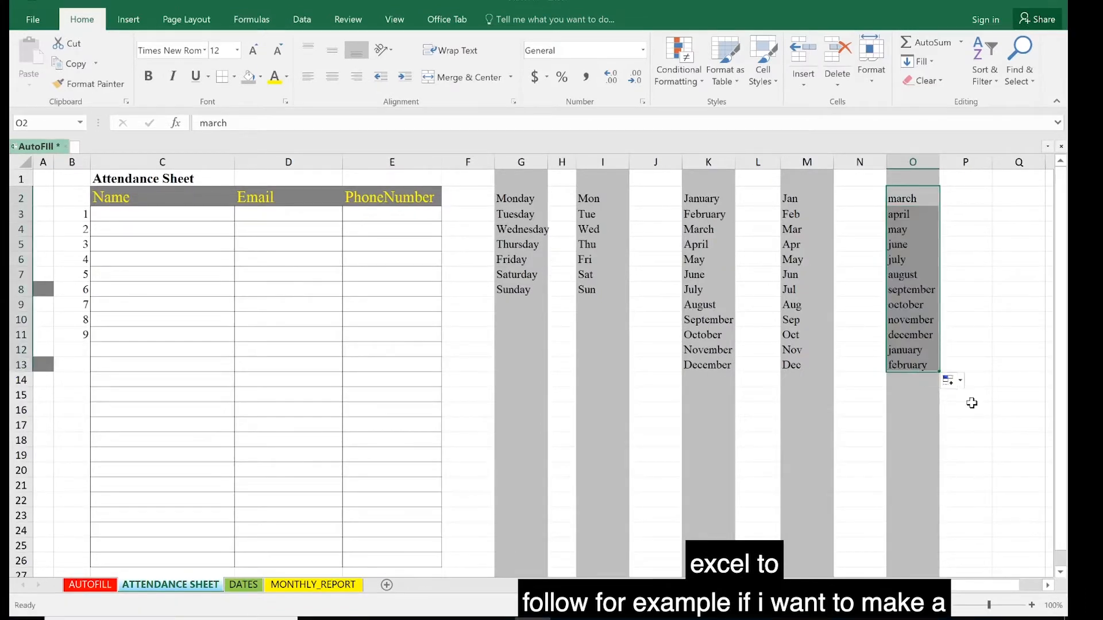
- Enter 1 and 2 in P2 and P3, and autofill the number sequence down column P past row 25
left_click(977, 198)
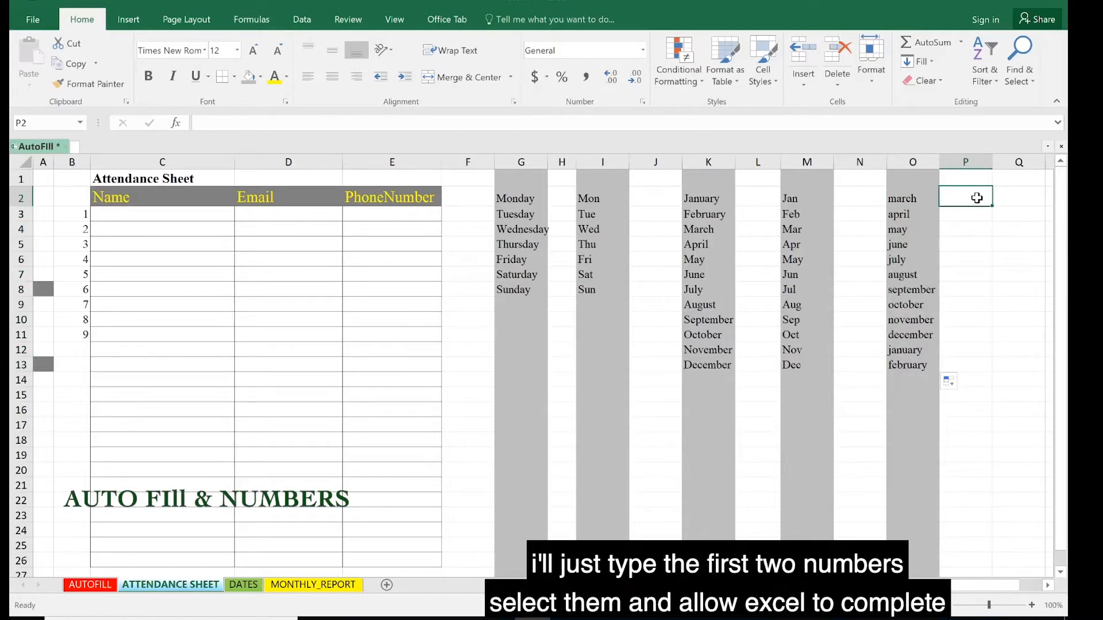
type("1")
key("Return")
type("2")
key("Return")
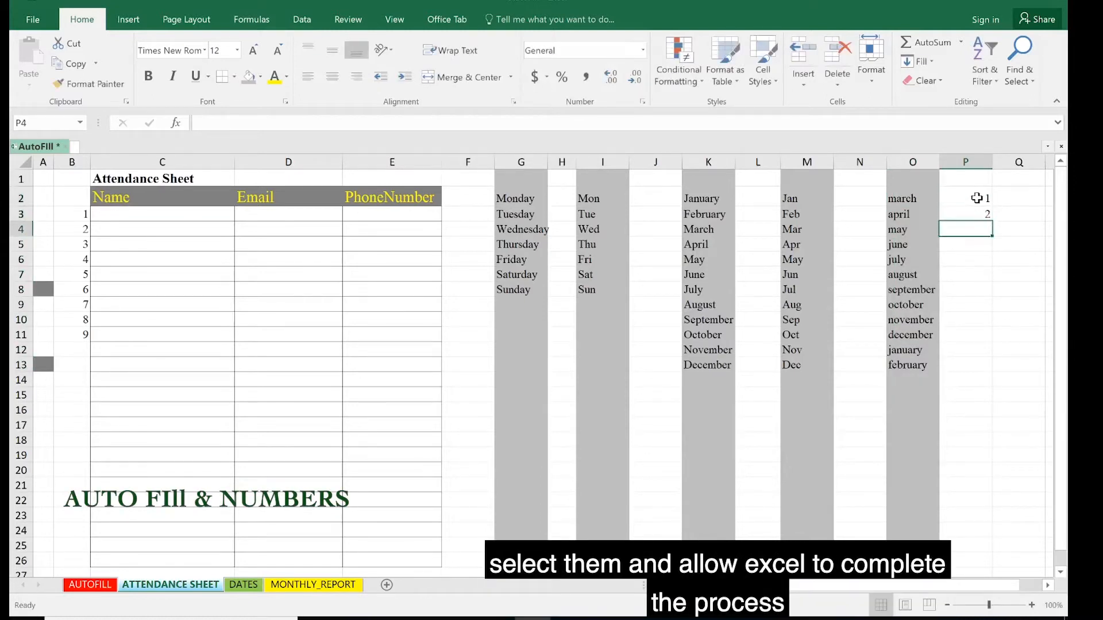
left_click(976, 201)
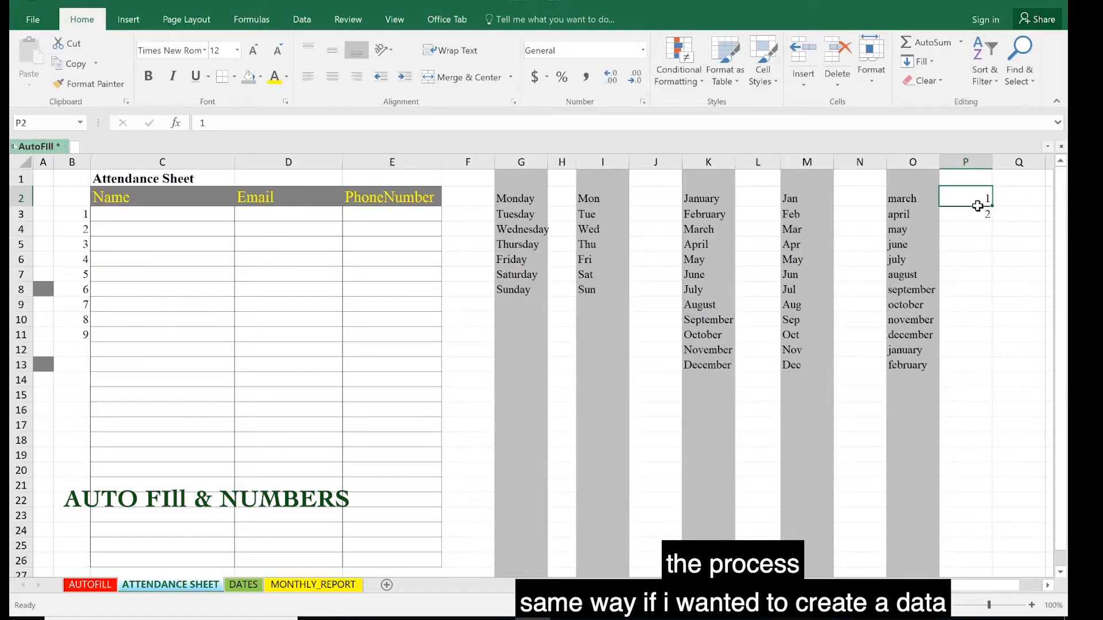
left_click_drag(980, 212, 1002, 548)
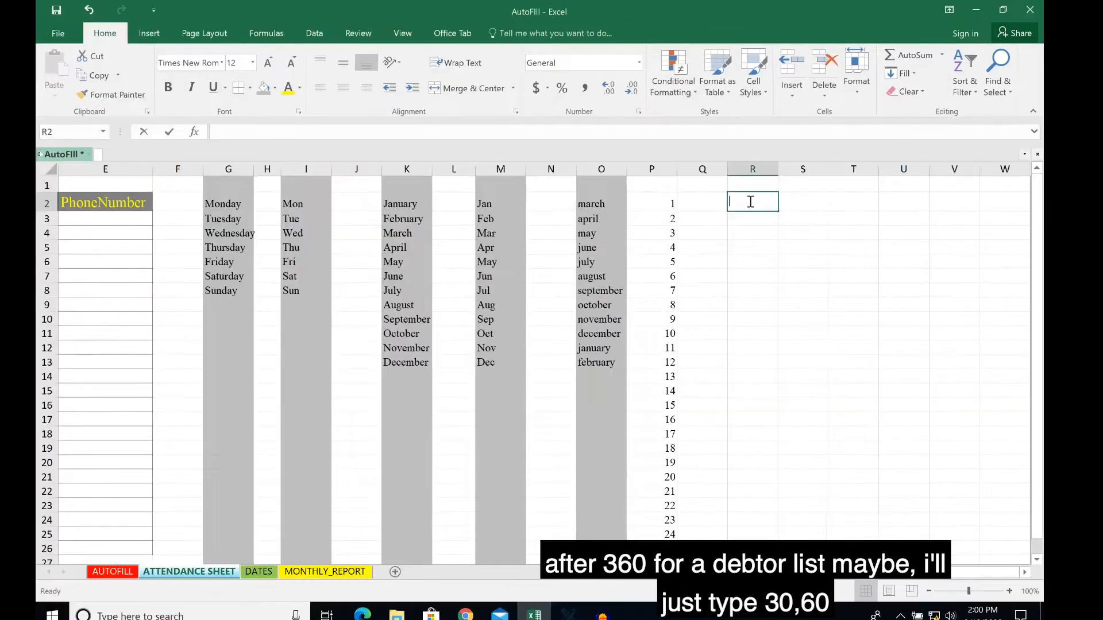
- Enter 30 and 60 in R2 and R3, and autofill the multiples of 30 down to R23
type("30")
key("Return")
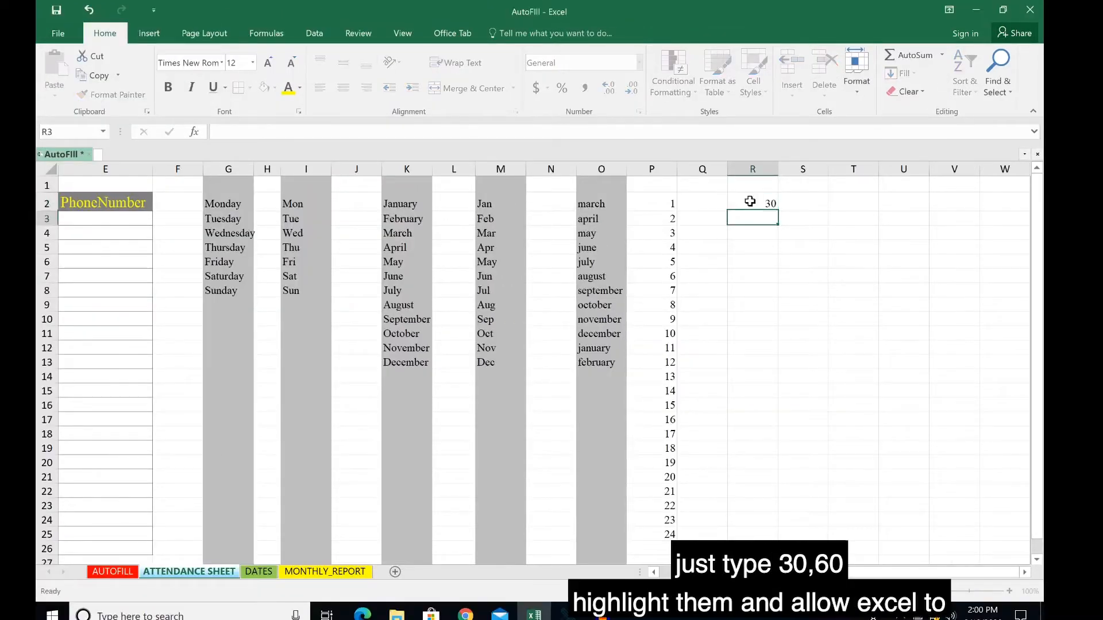
type("60")
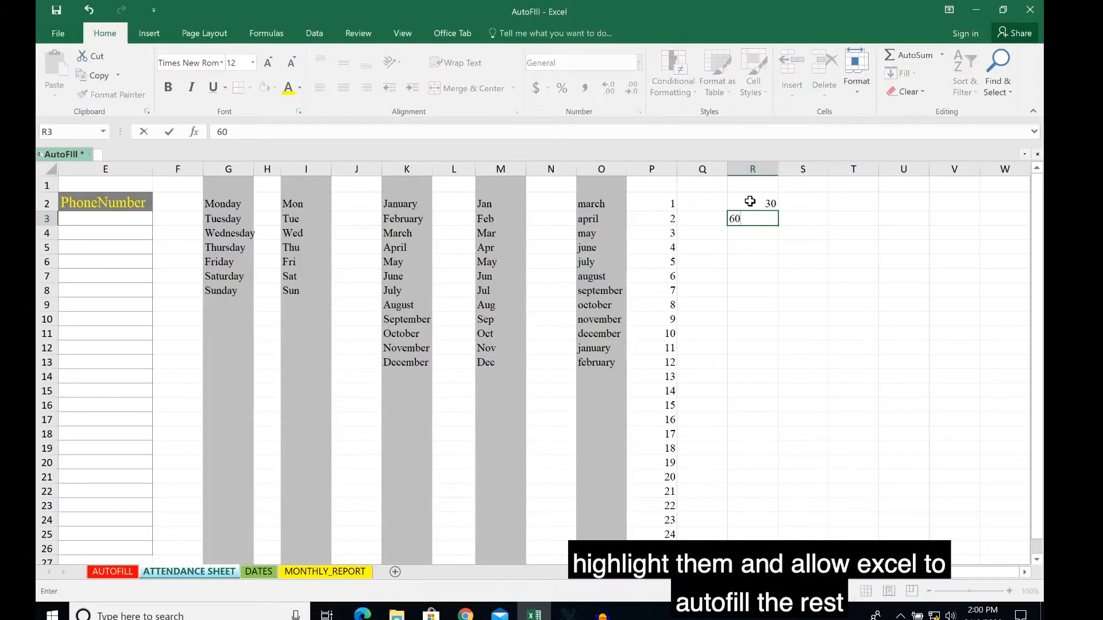
key("ctrl+Return")
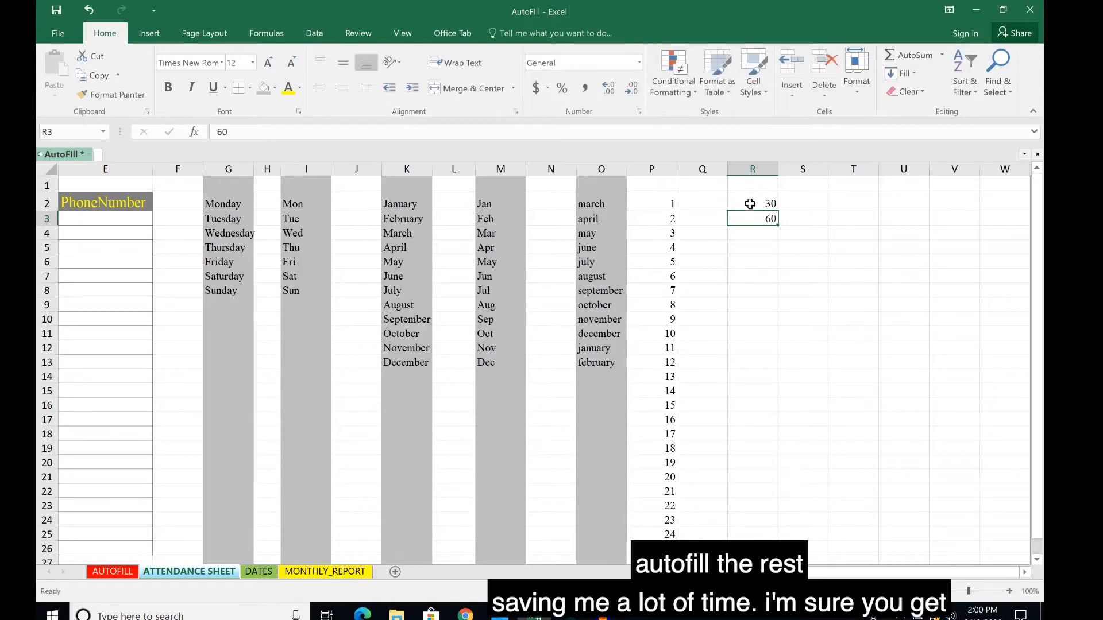
left_click_drag(752, 204, 753, 215)
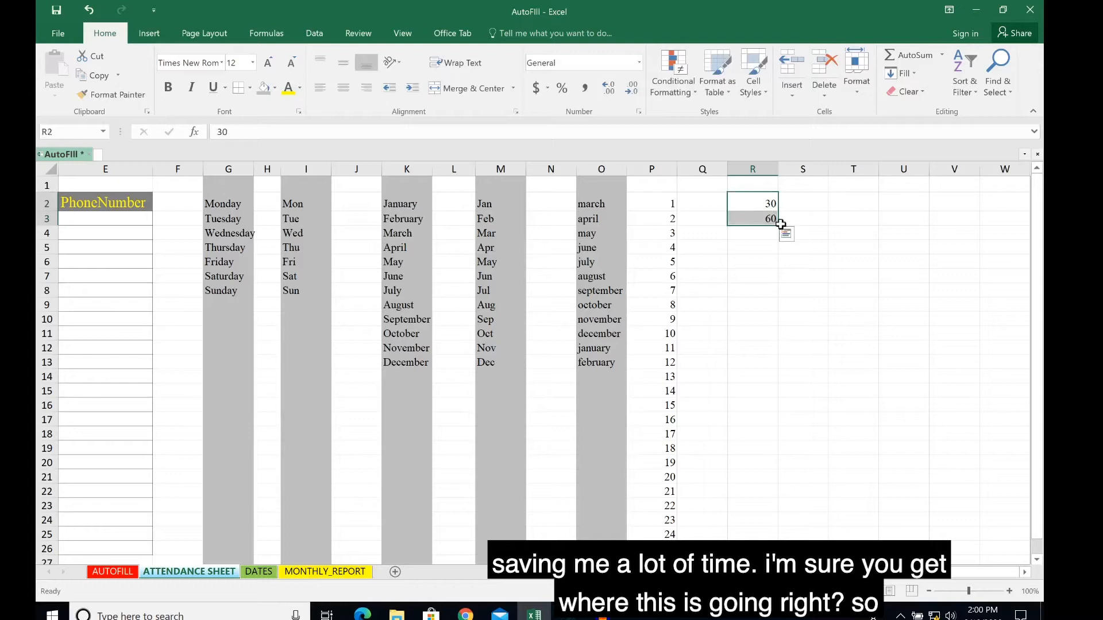
left_click_drag(780, 230, 763, 479)
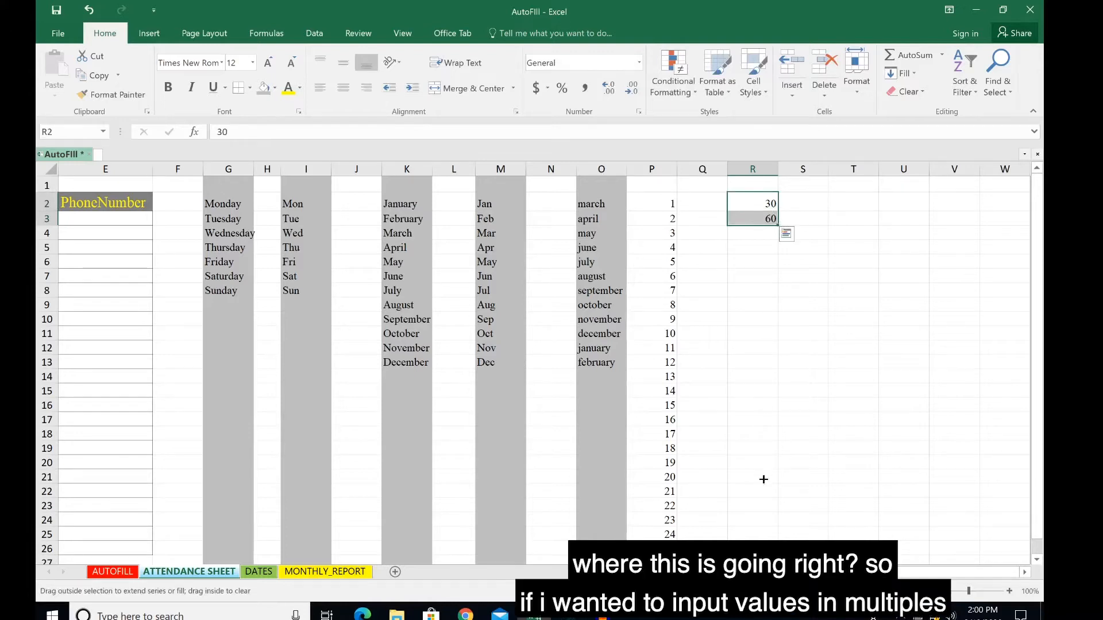
left_click_drag(763, 518, 763, 518)
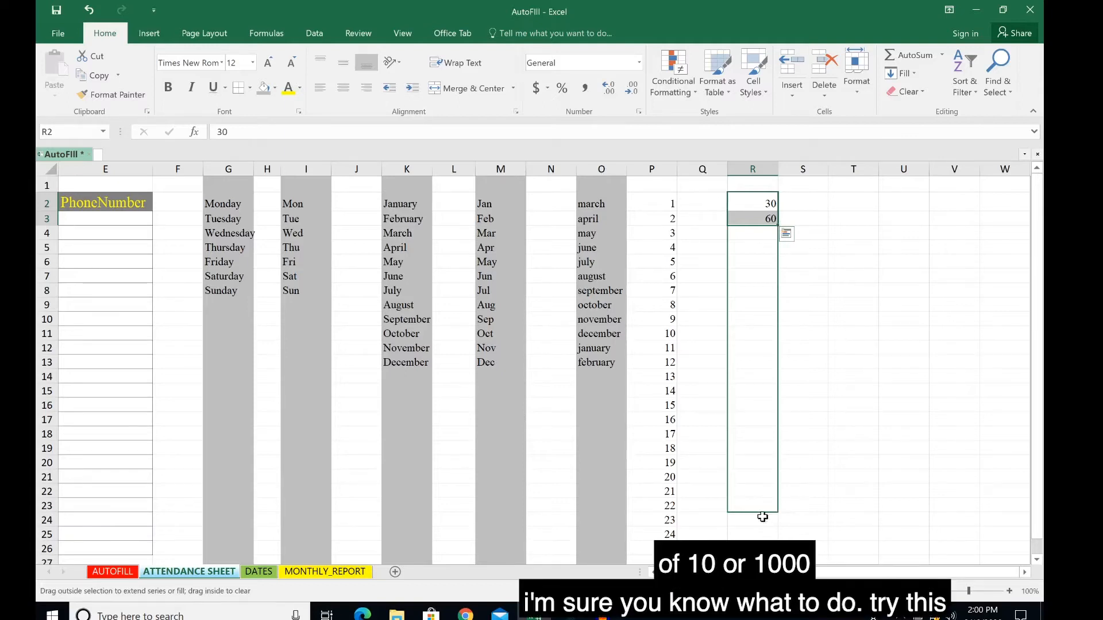
left_click_drag(762, 518, 763, 518)
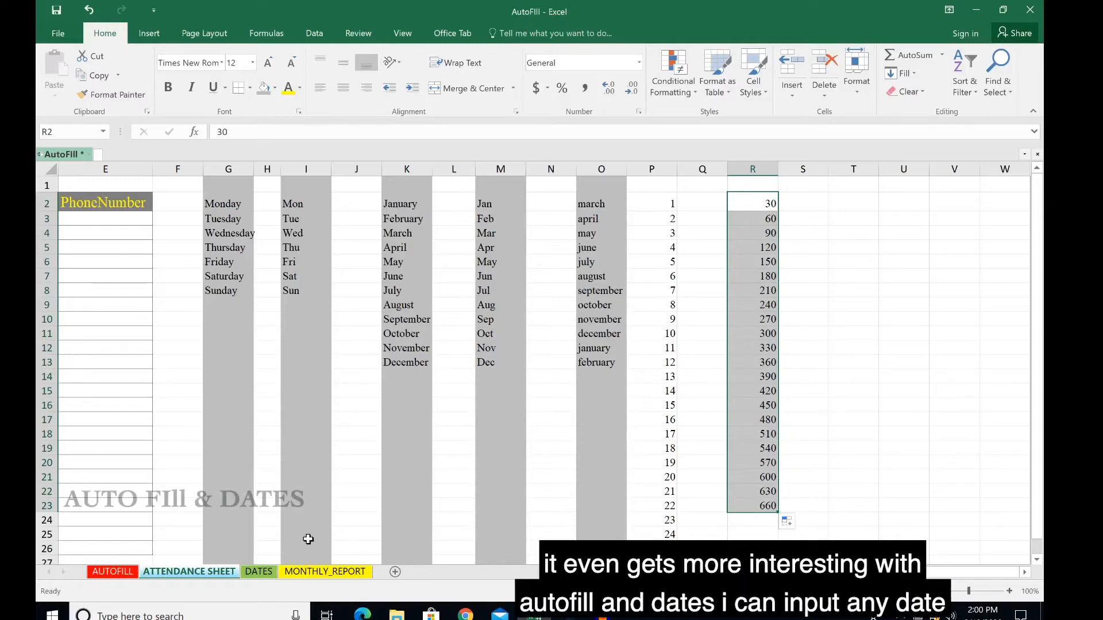
- On the DATES sheet, autofill the date 9-Mar-20 from H9 down to H19
left_click(260, 572)
left_click_drag(472, 308, 464, 457)
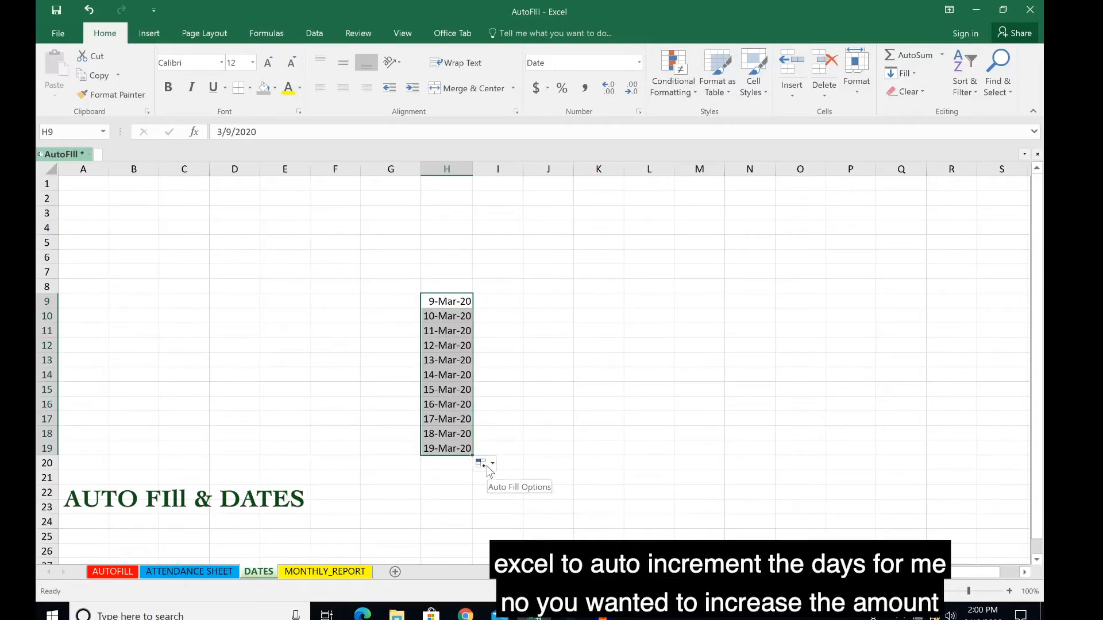
- Change the date series in H9:H19 to fill by months, and then to fill by weekdays
left_click(487, 469)
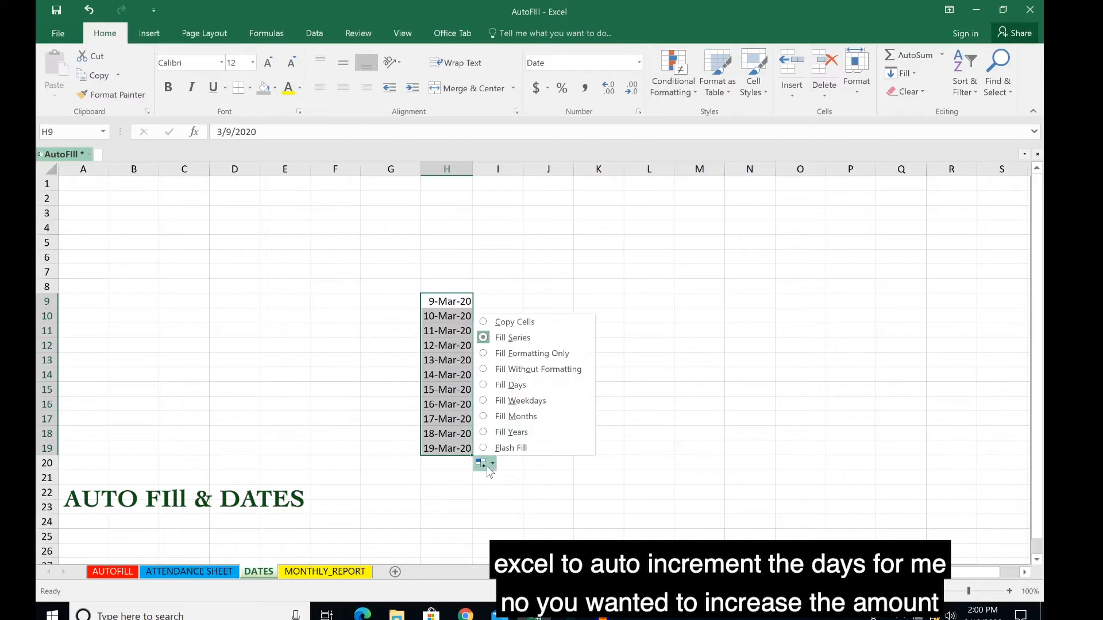
left_click(516, 416)
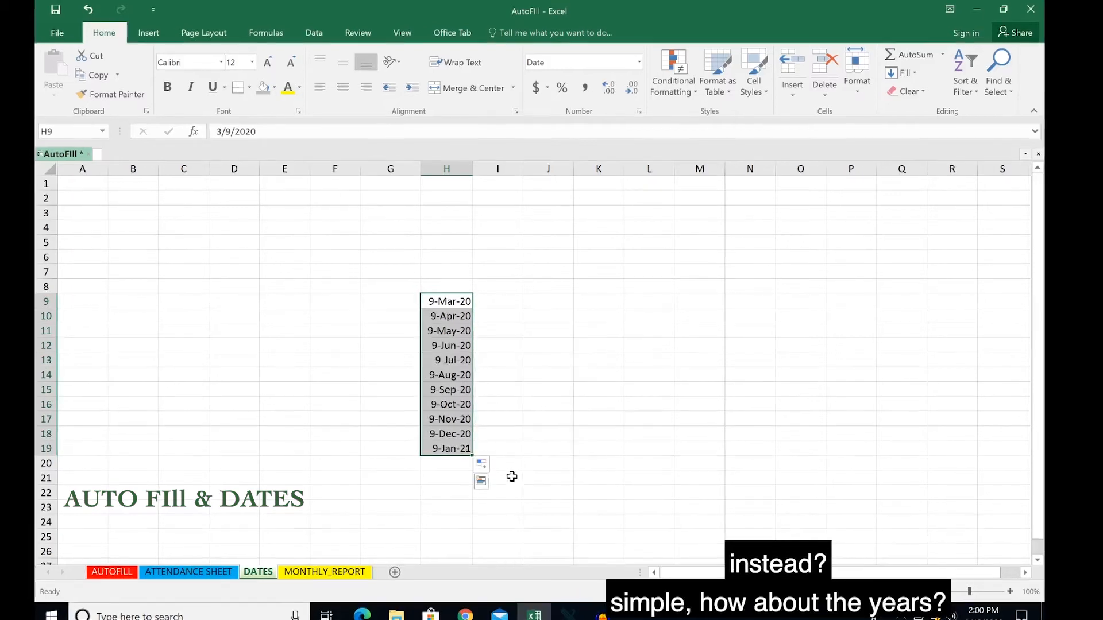
left_click(471, 487)
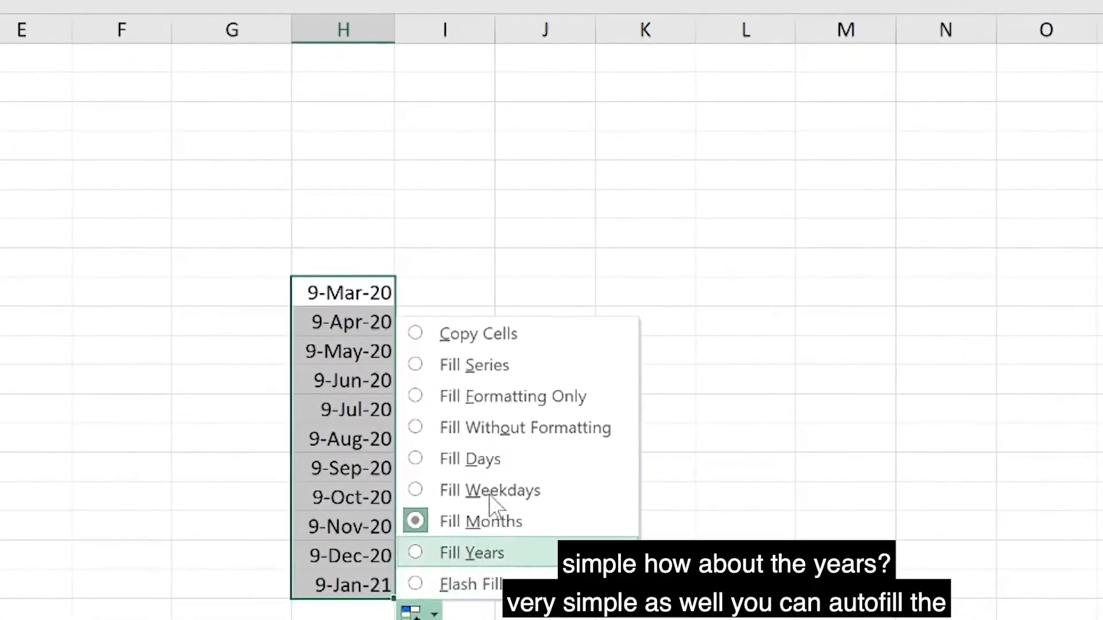
left_click(504, 500)
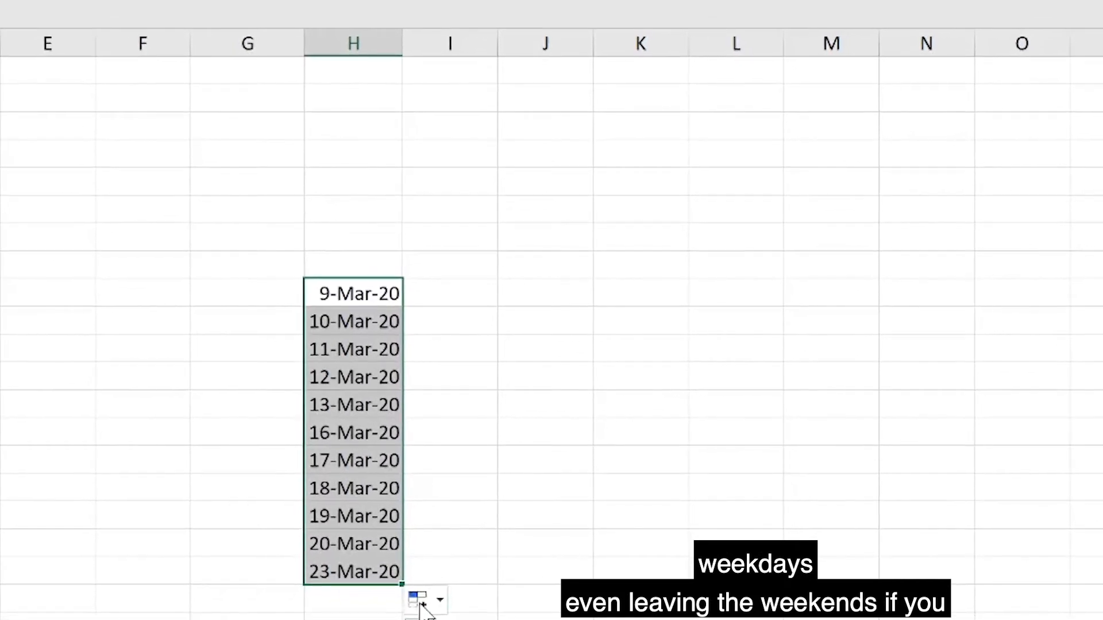
- Change the date series in H9:H19 to fill by years, and autofill the date in H9 upward
left_click(419, 607)
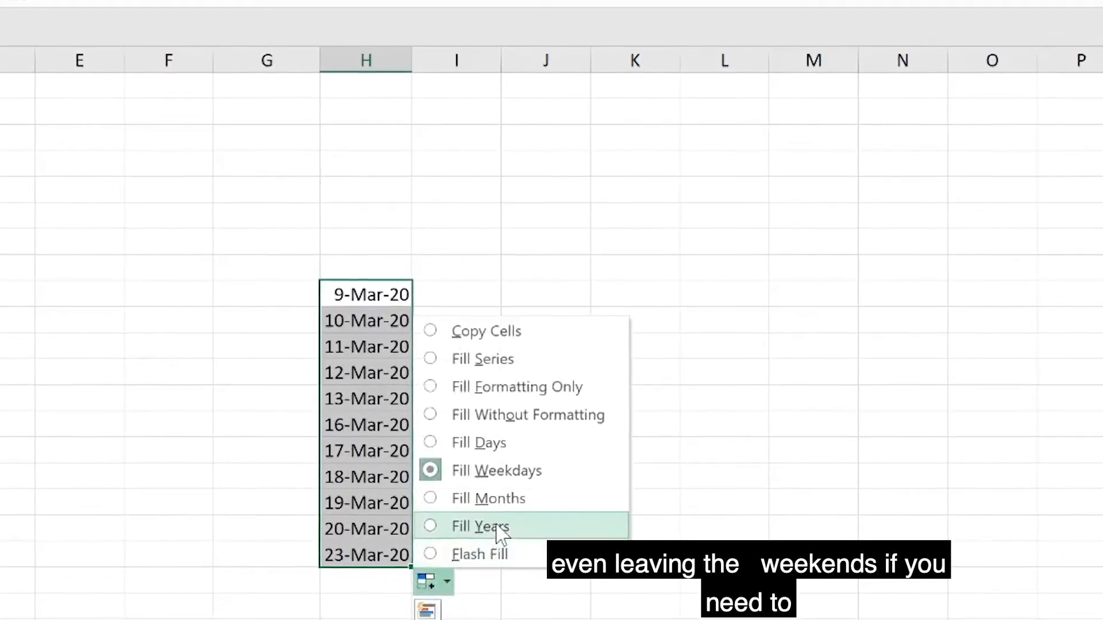
left_click(484, 518)
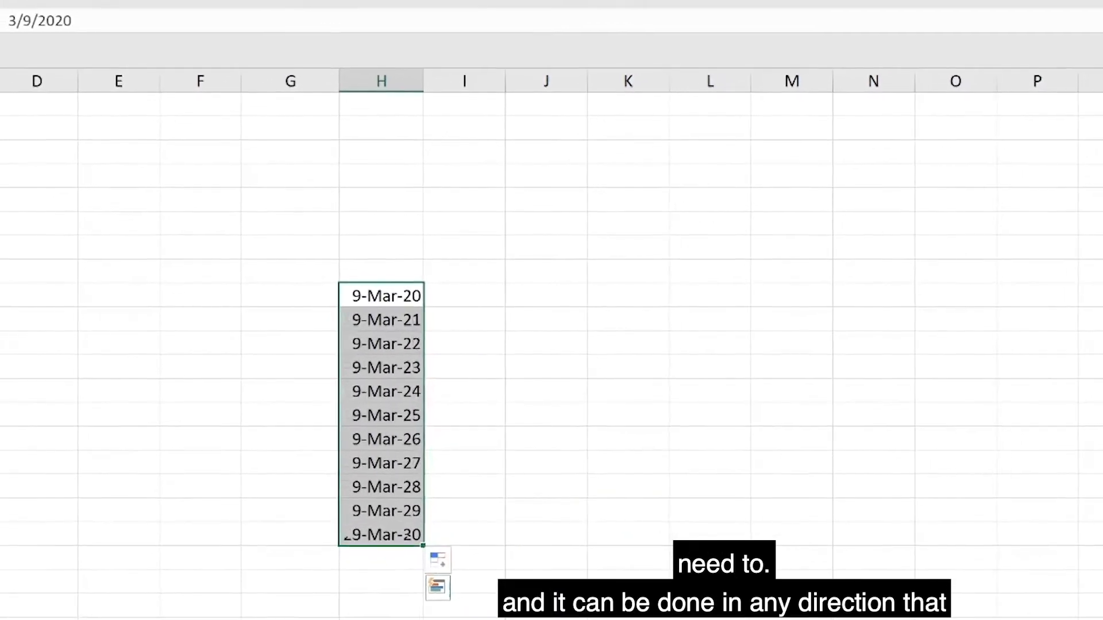
left_click(428, 298)
left_click_drag(442, 308, 455, 204)
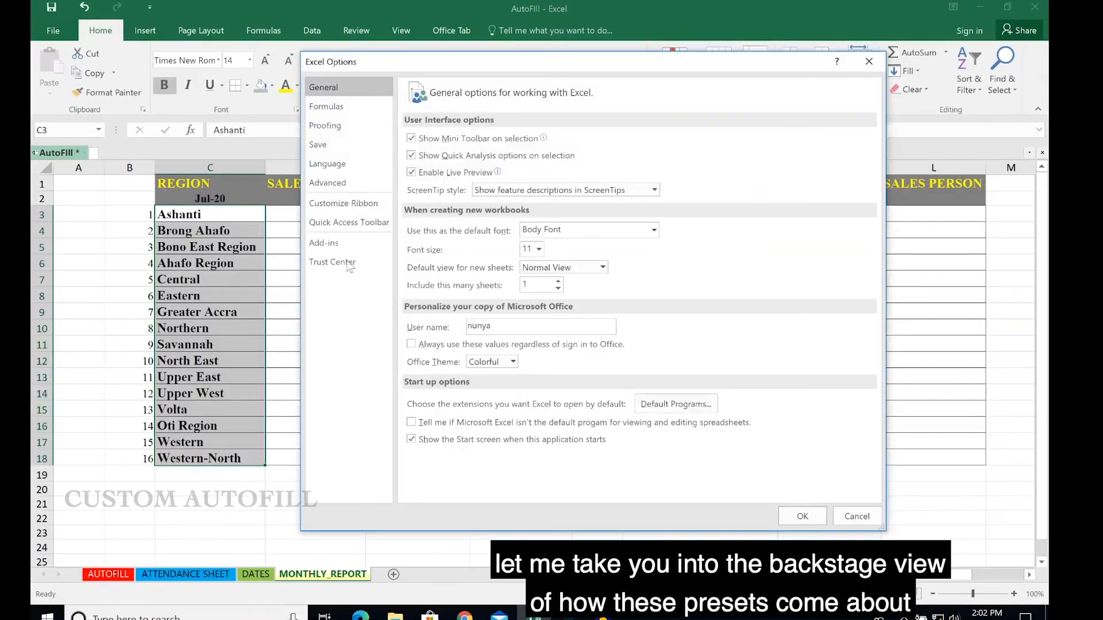
- In Excel's advanced options, import the regions in C3:C18 as a custom list and save the settings
left_click(329, 184)
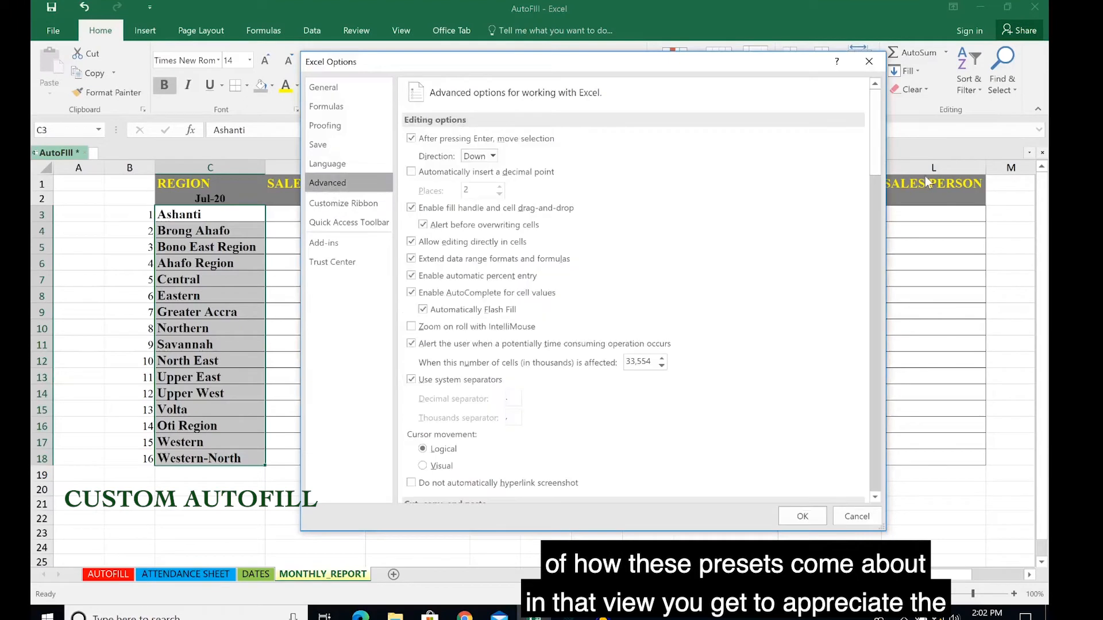
scroll(872, 394, "down", 15)
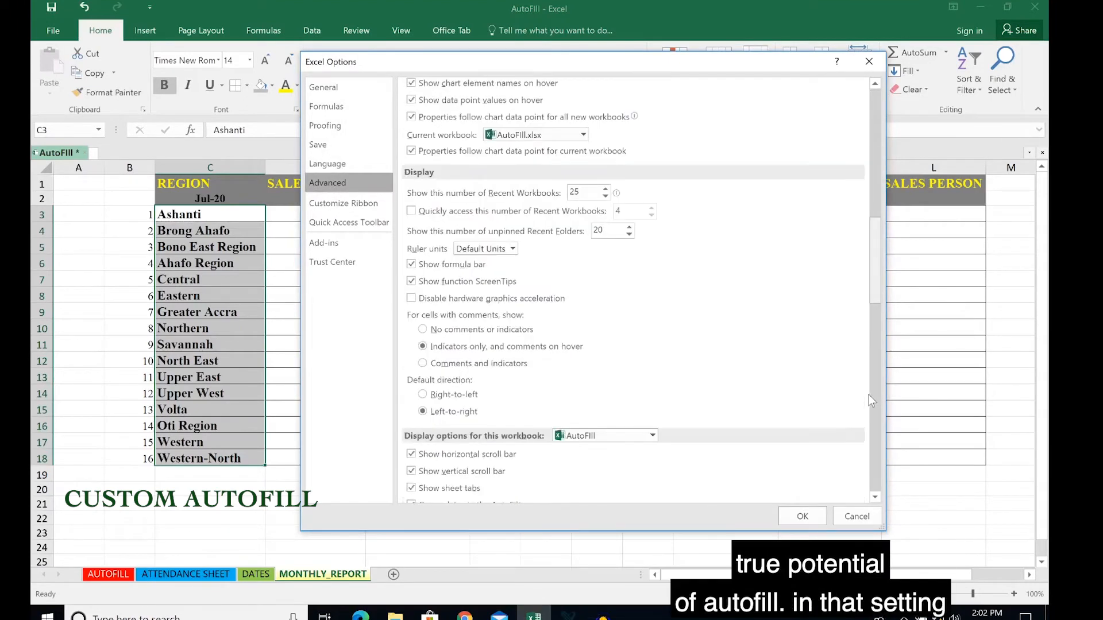
scroll(873, 455, "down", 3)
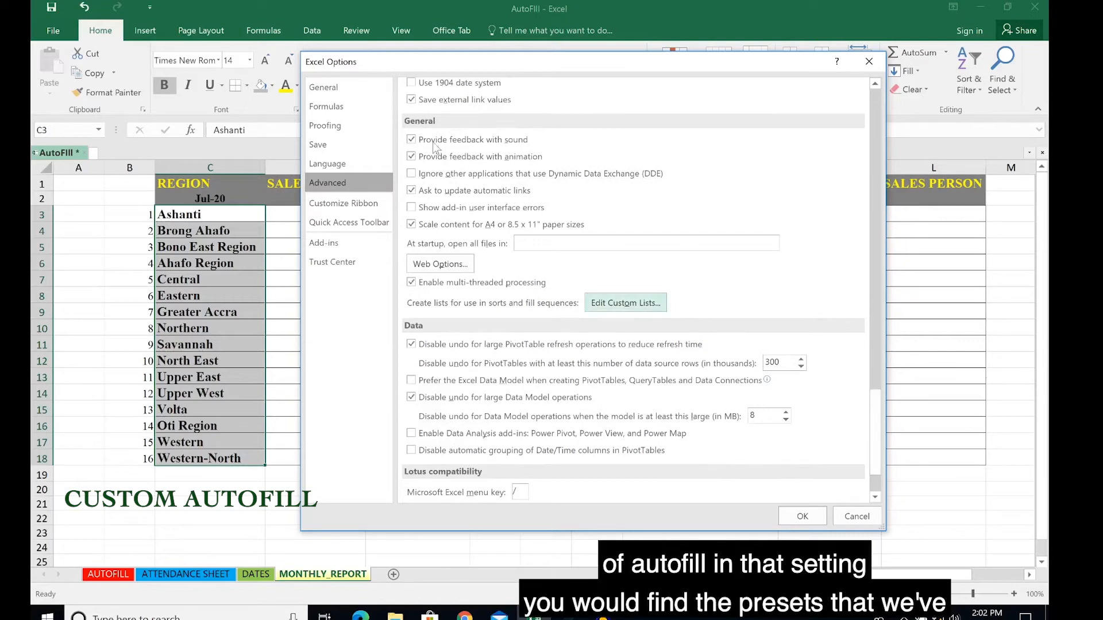
left_click(629, 304)
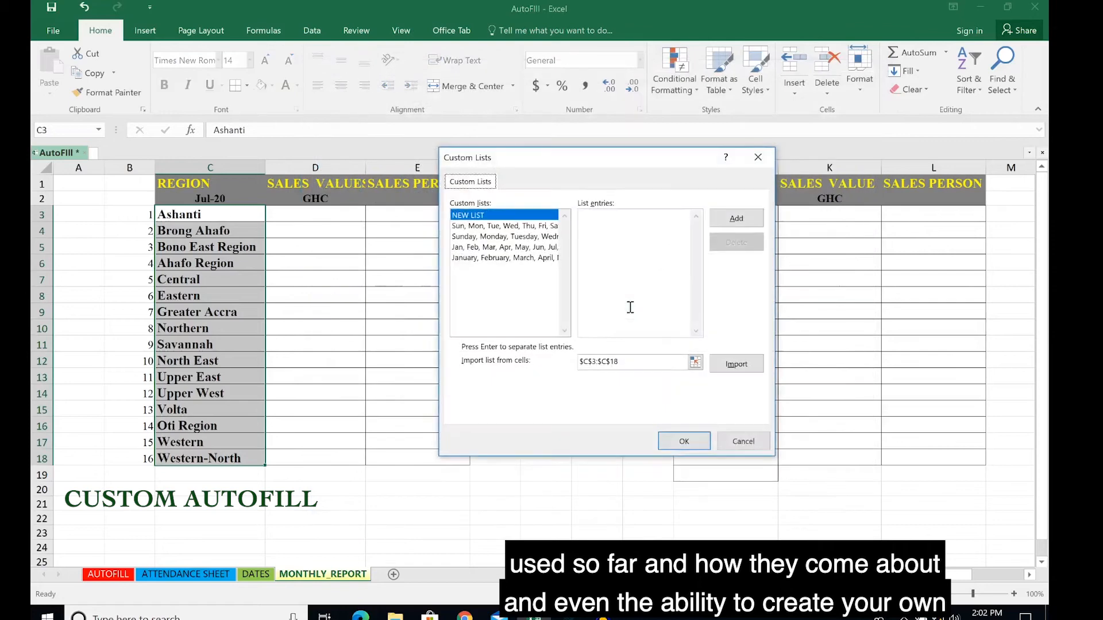
left_click(736, 364)
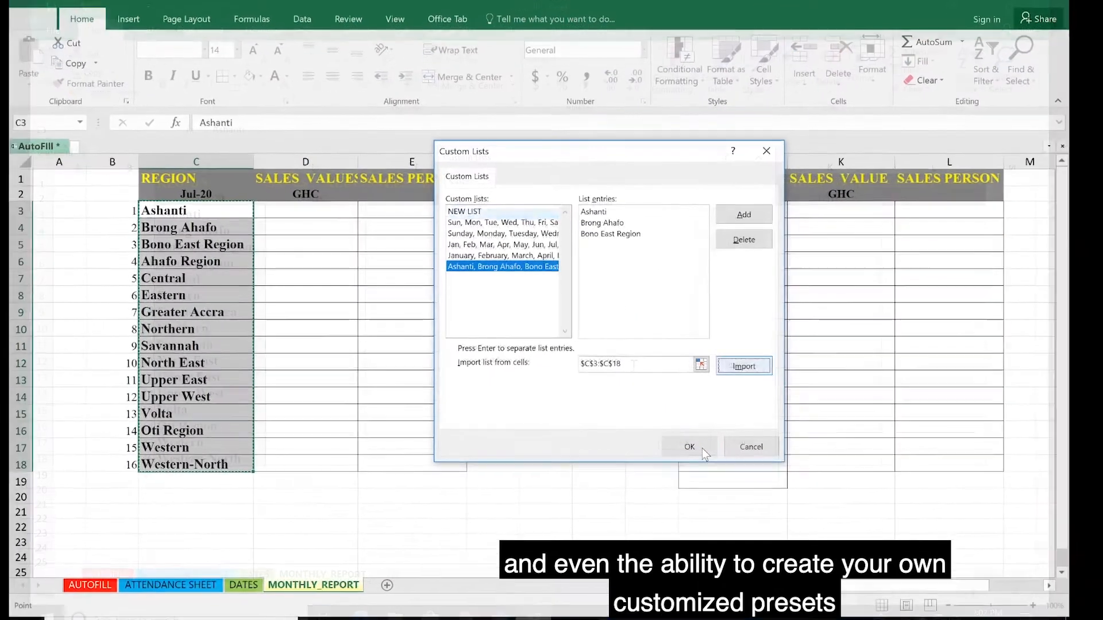
left_click(695, 451)
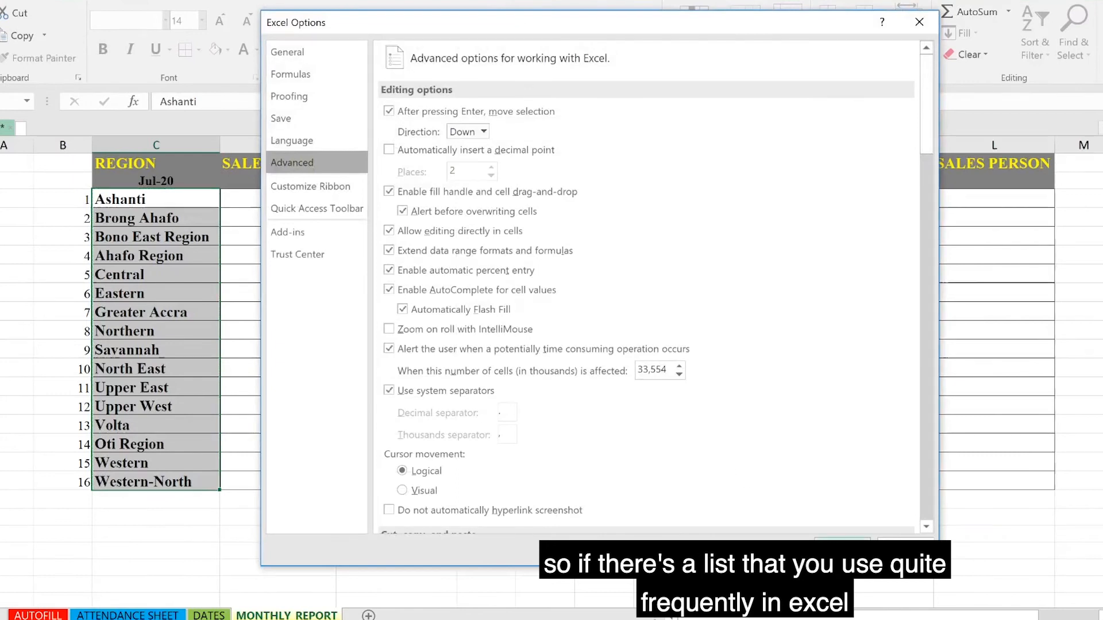
left_click(842, 544)
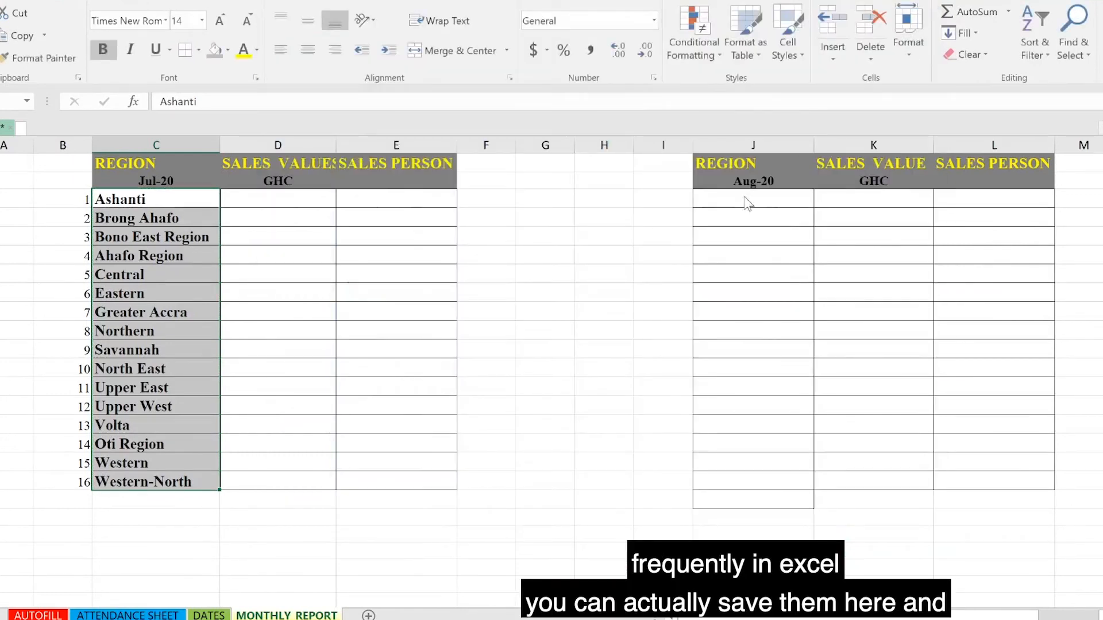
- Enter Ashanti in J3 under the Aug-20 REGION header and autofill the custom region list down to J18
left_click(744, 198)
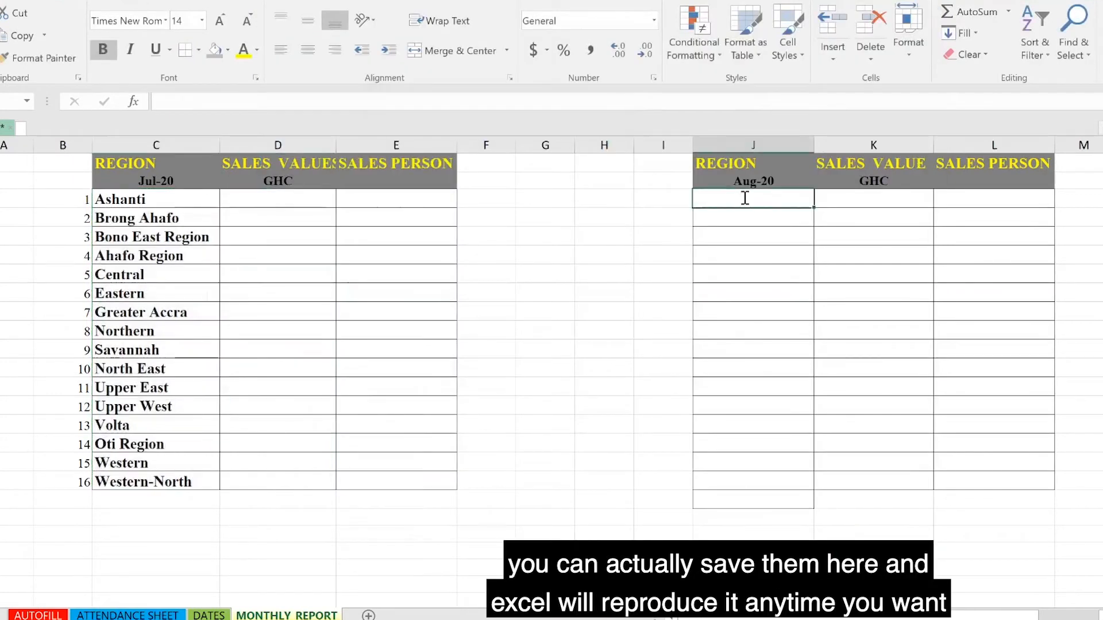
type("Ashanti")
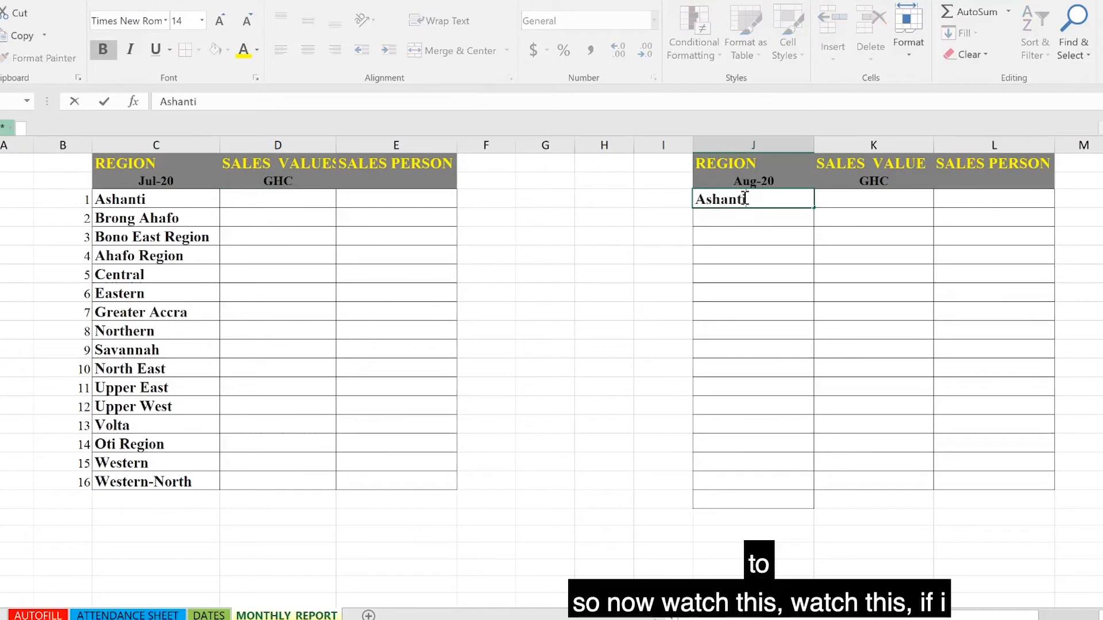
key("ctrl+Return")
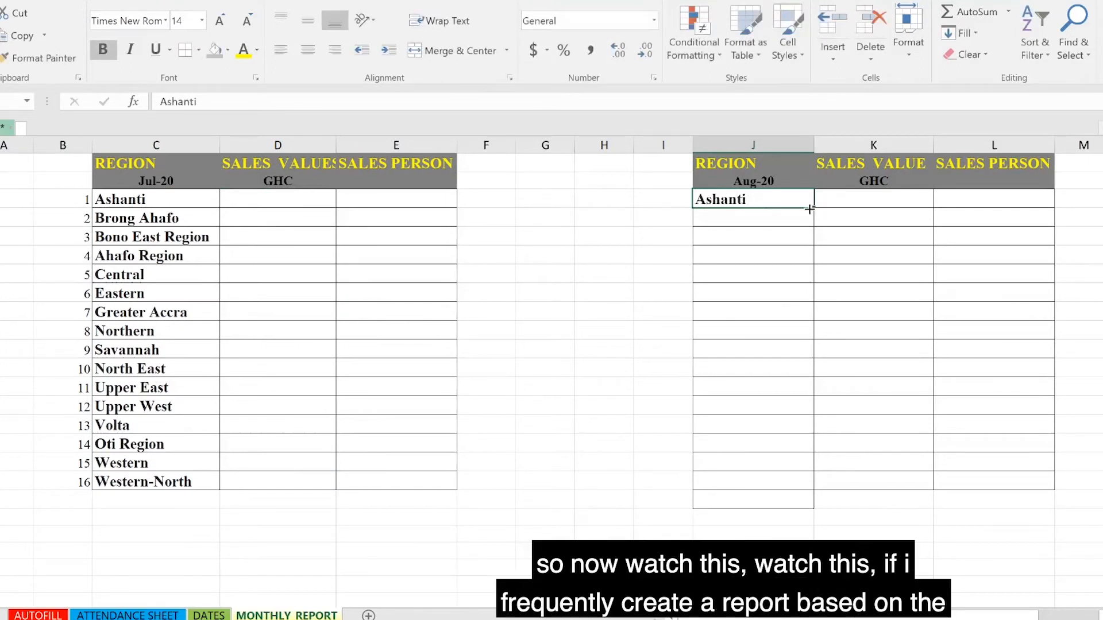
left_click_drag(800, 495, 802, 491)
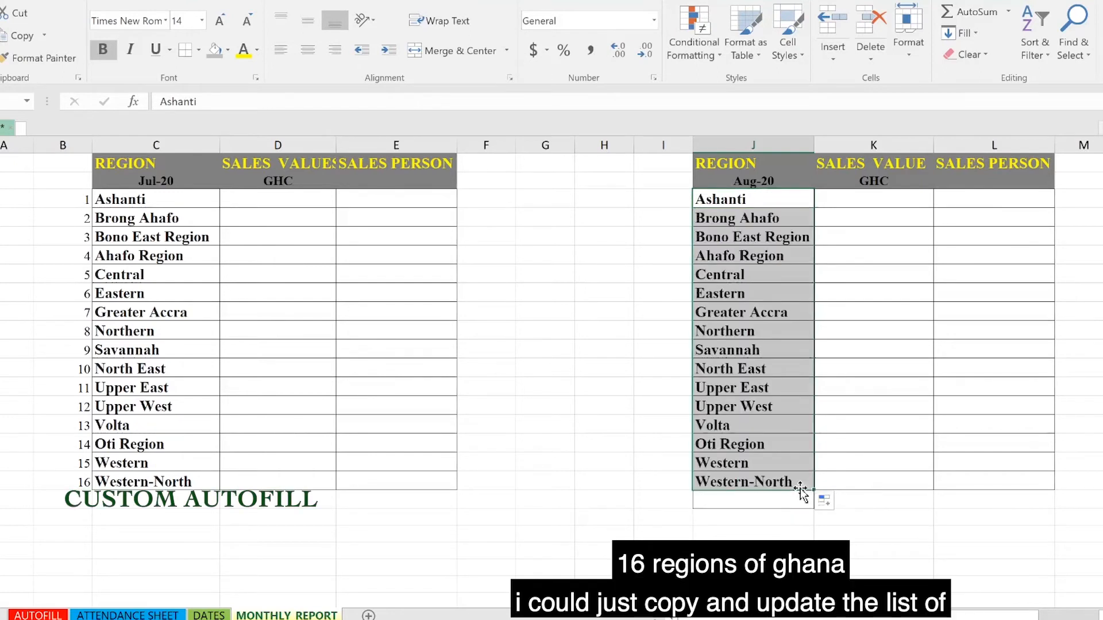
- Enter Volta in G3 and autofill the custom region list down to G18
left_click(547, 199)
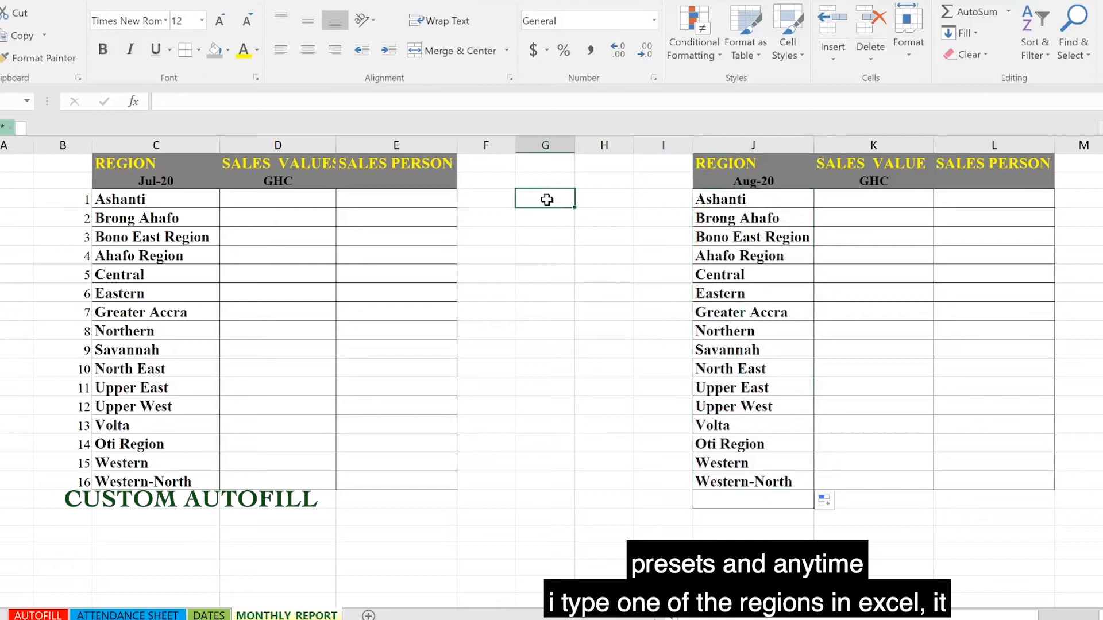
type("Volta")
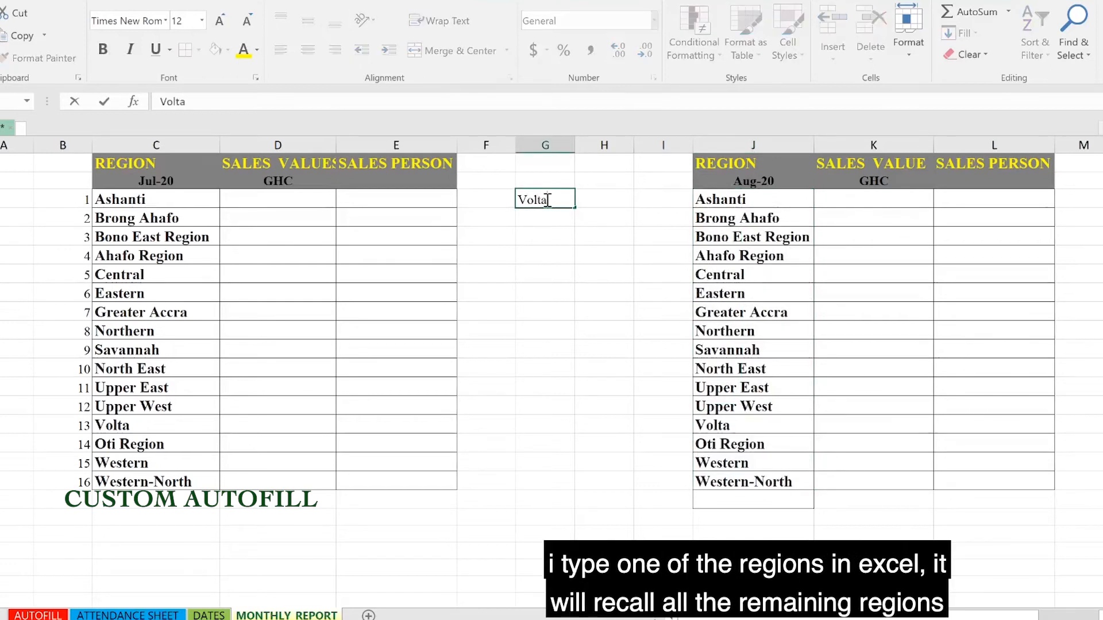
key("ctrl+Return")
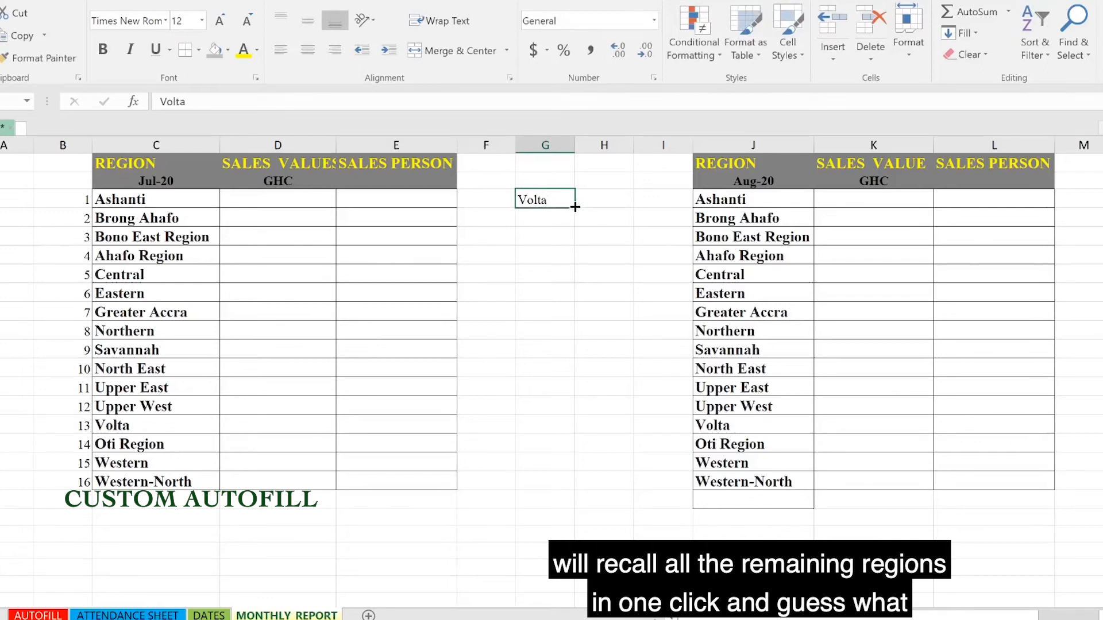
left_click_drag(569, 465, 569, 491)
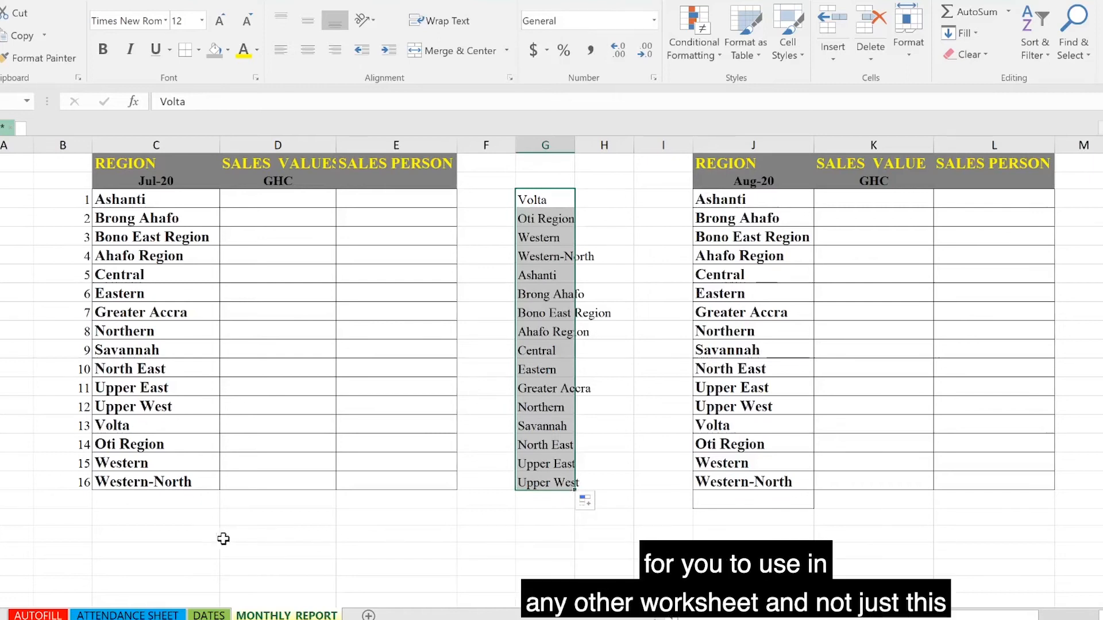
- Enter Volta in C21 below the July table and autofill the regions across the row to column L
left_click(174, 533)
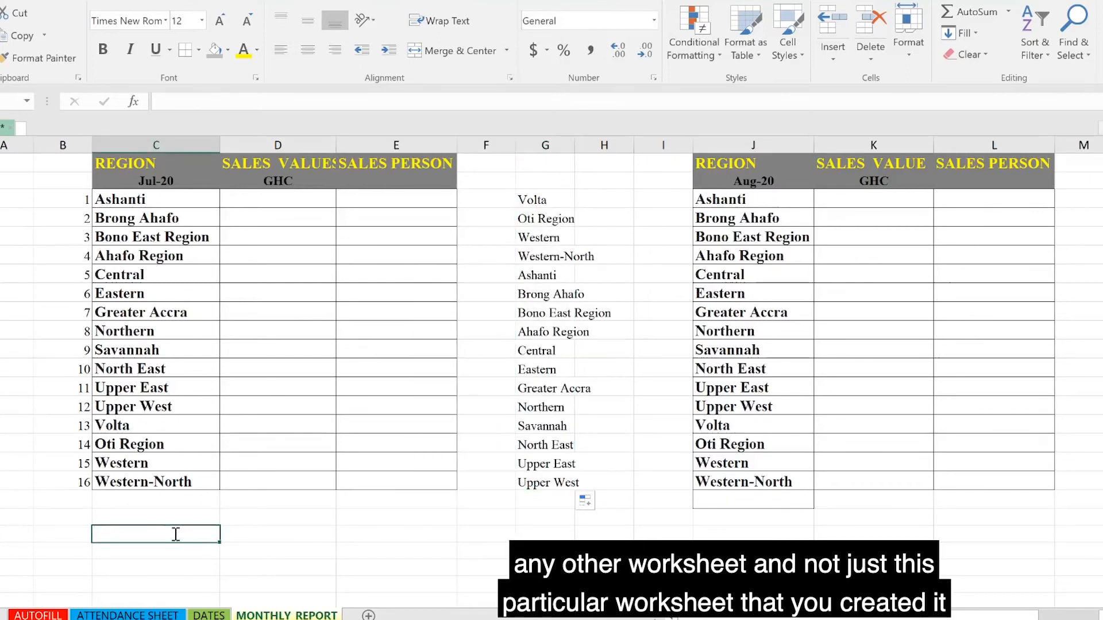
type("VOlta")
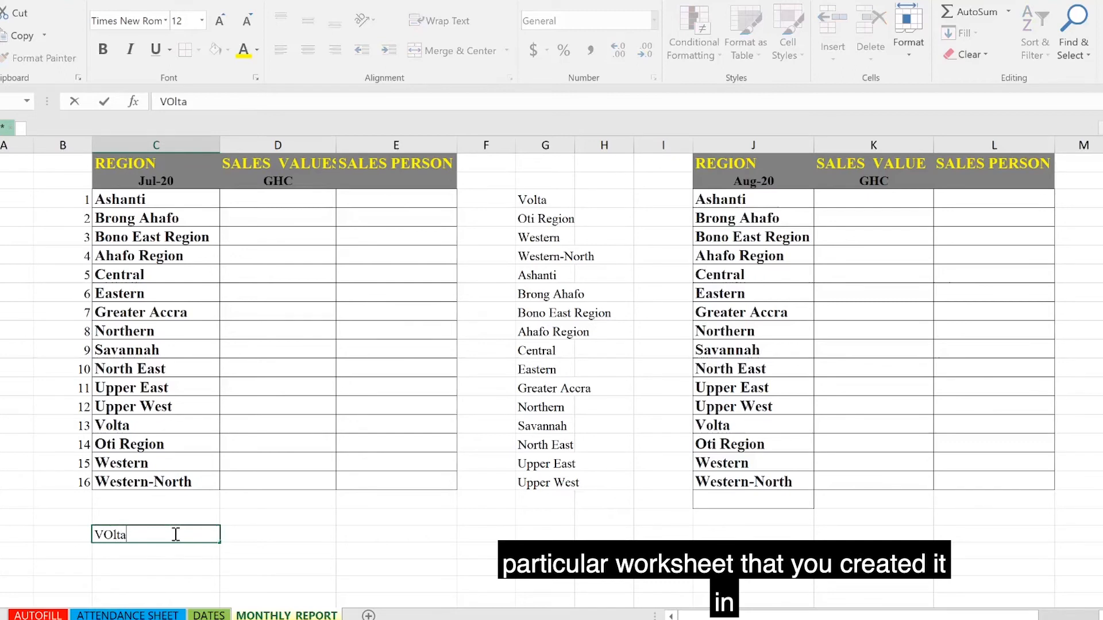
key("ctrl+Return")
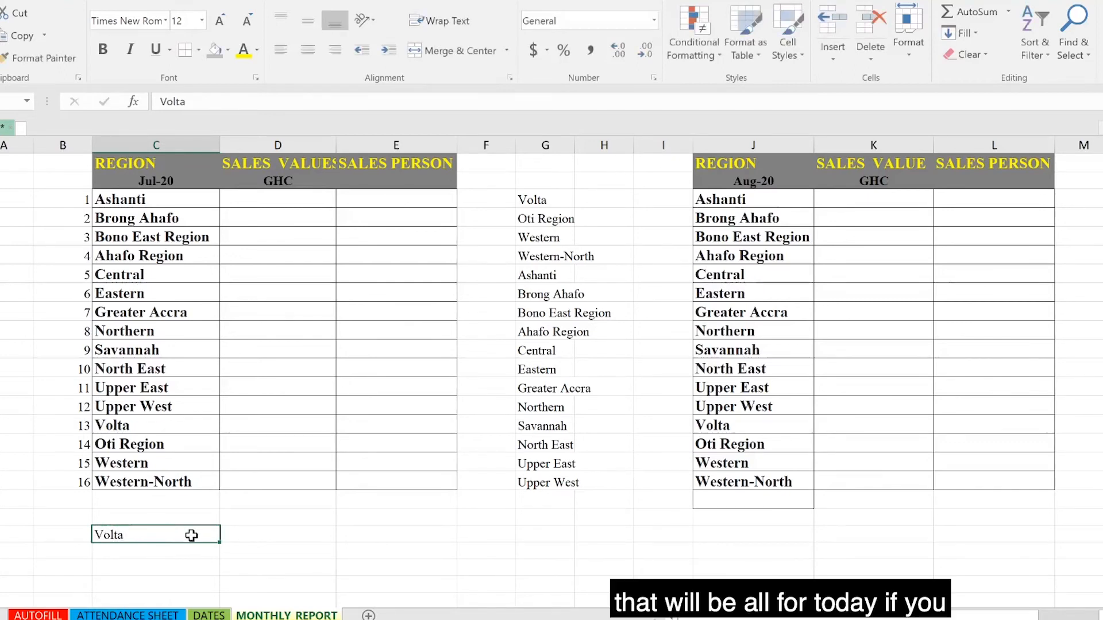
left_click_drag(771, 534, 1043, 582)
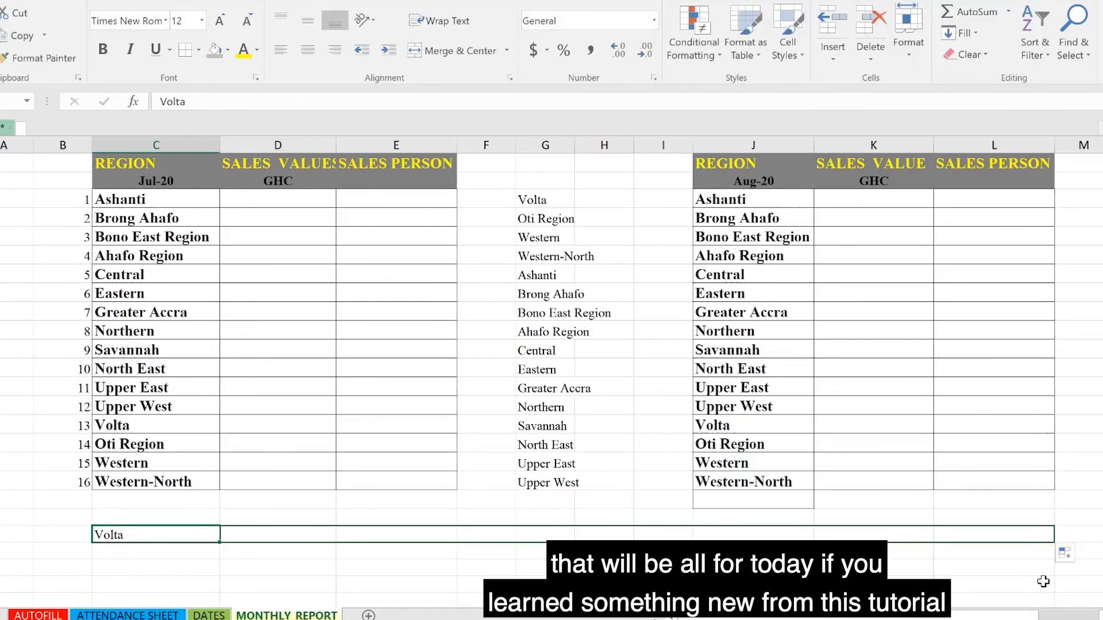